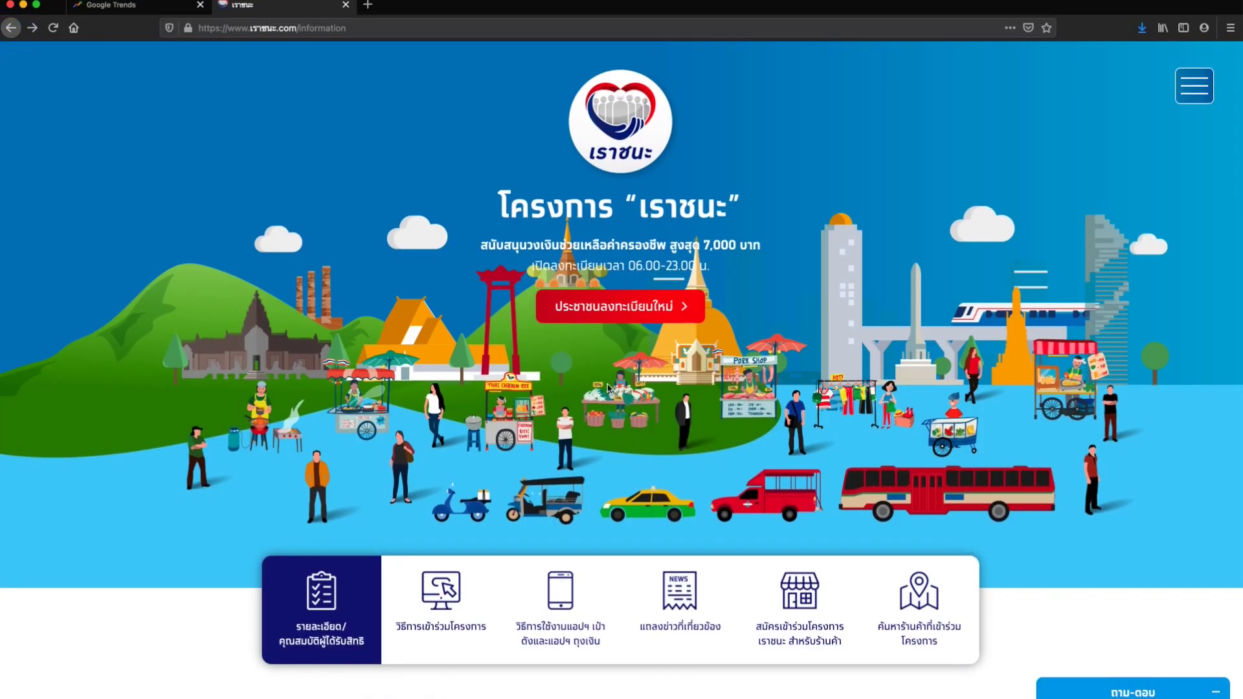
Step: Open the เราชนะ project's application form for shops (สมัครเข้าร่วมโครงการเราชนะ สำหรับร้านค้า)
{"action": "scroll", "coordinate": [607, 387], "scroll_direction": "down", "scroll_amount": 5}
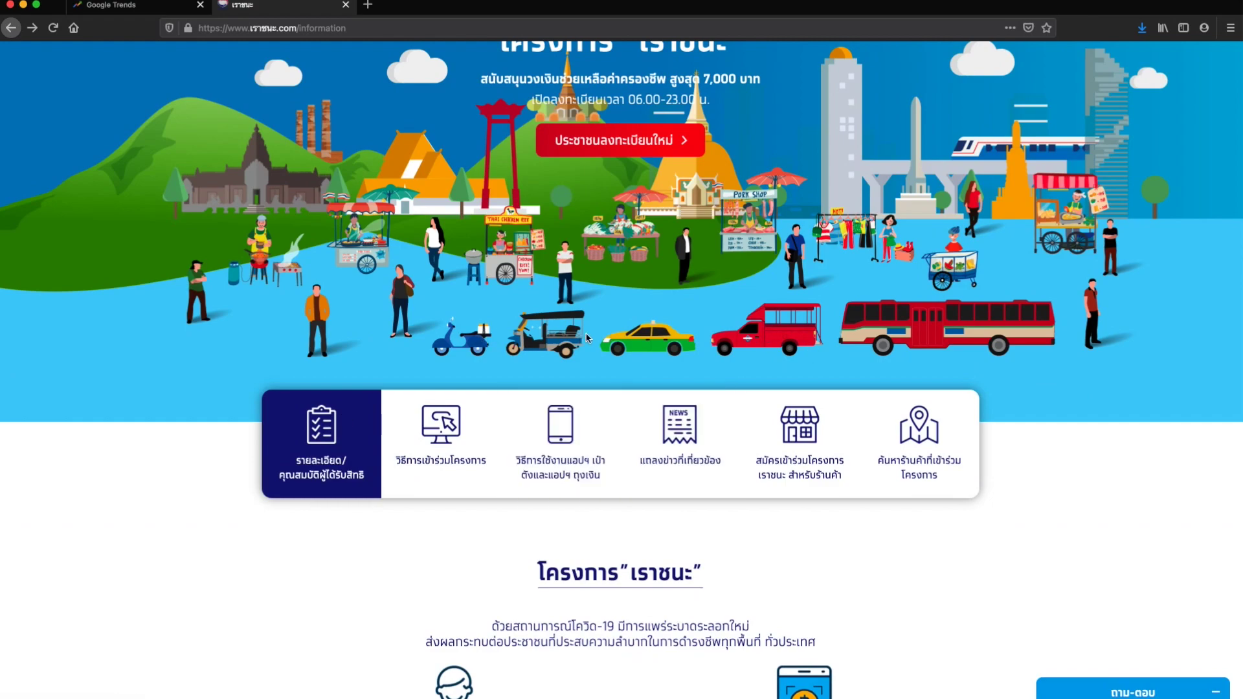
{"action": "scroll", "coordinate": [767, 339], "scroll_direction": "up", "scroll_amount": 2}
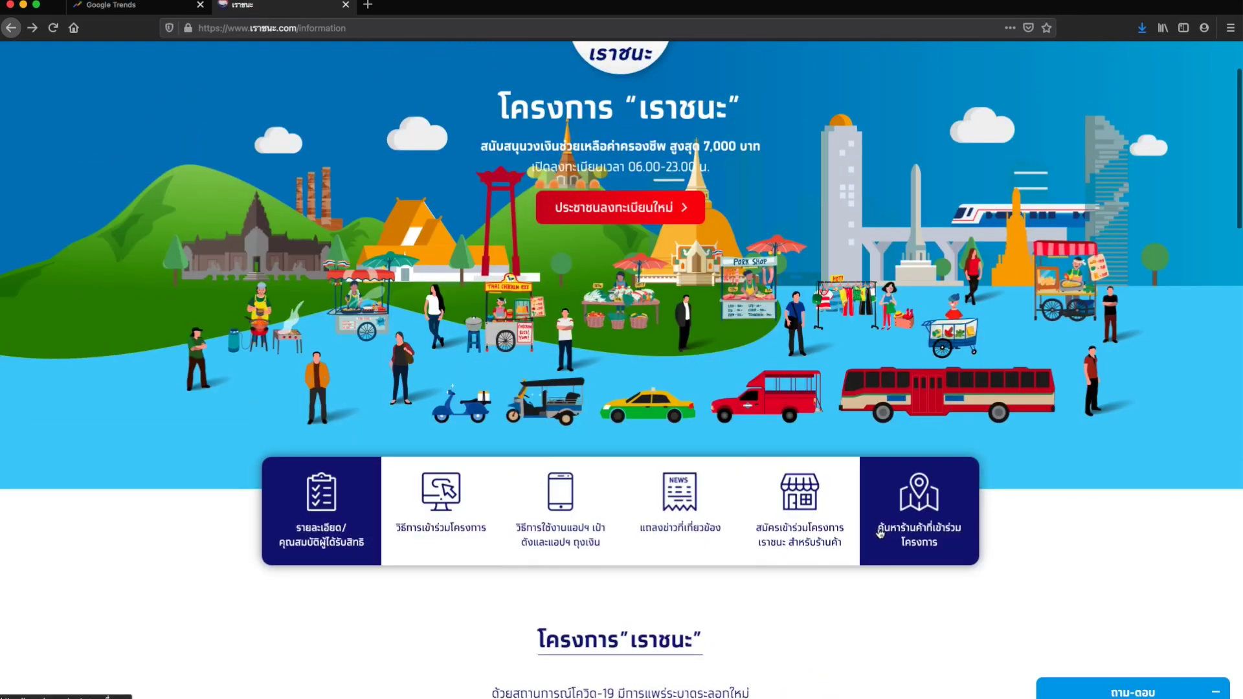
{"action": "left_click", "coordinate": [806, 530]}
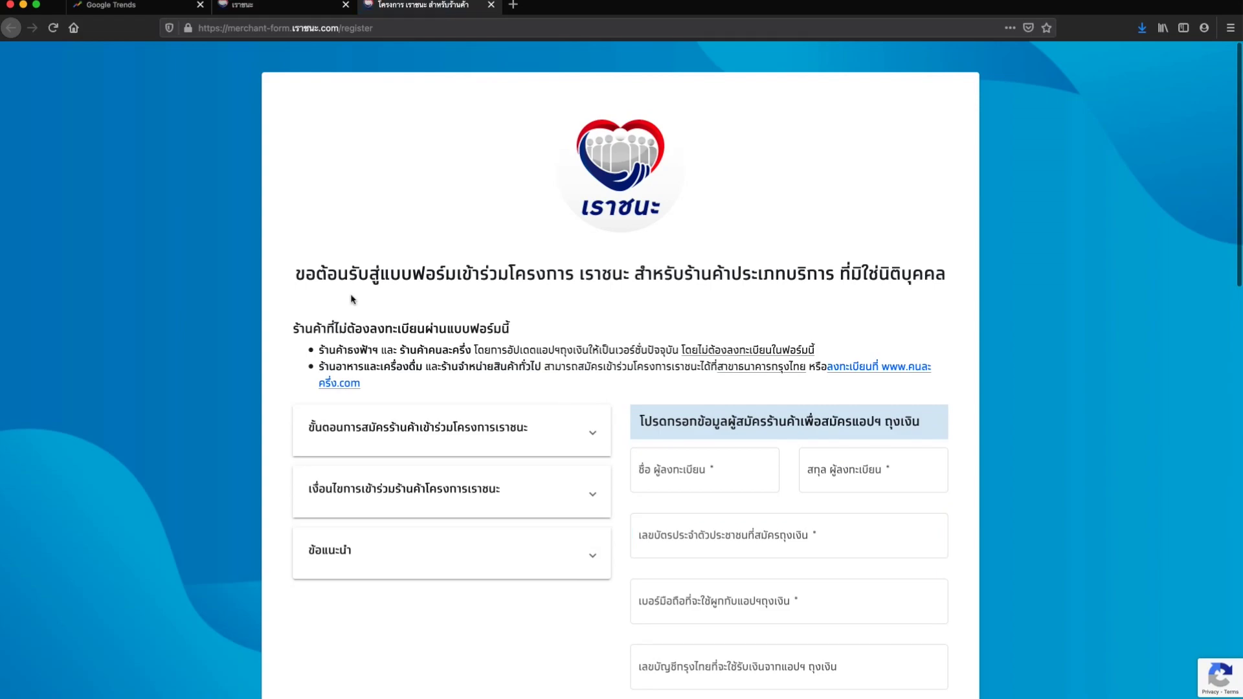
Step: Highlight the words "บริการ ที่มิใช่นิติบุคคล" in the shop registration form's title
{"action": "scroll", "coordinate": [353, 305], "scroll_direction": "down", "scroll_amount": 1}
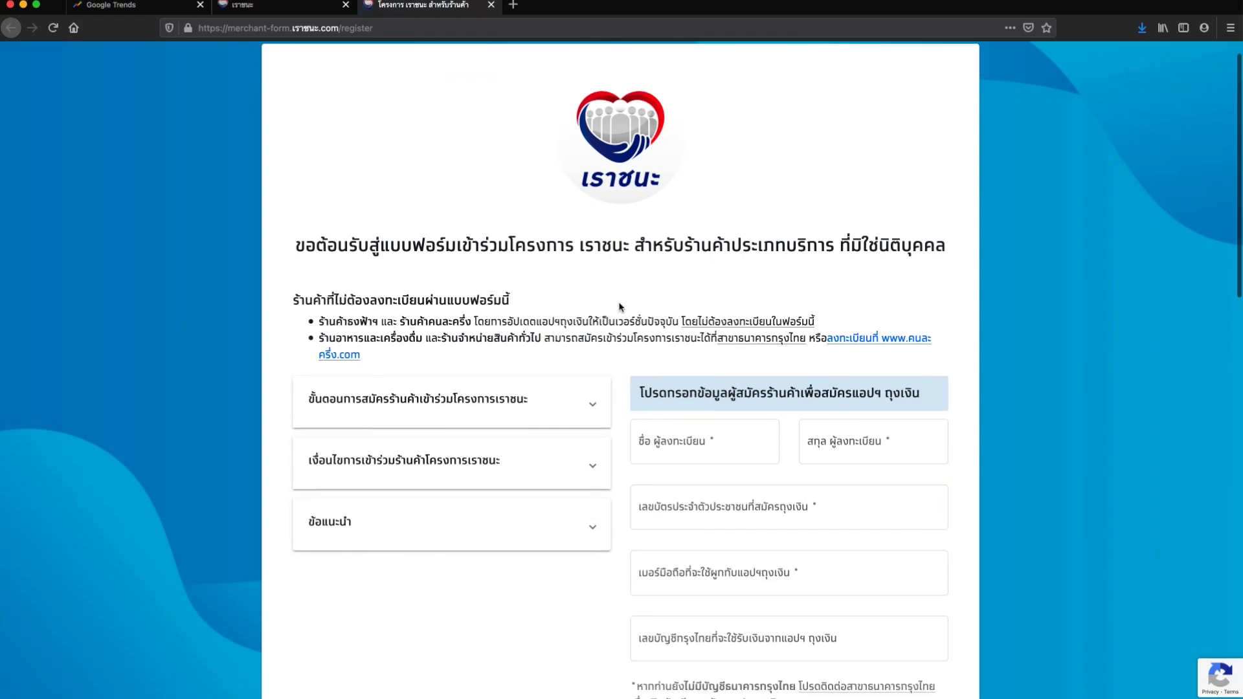
{"action": "scroll", "coordinate": [692, 191], "scroll_direction": "down", "scroll_amount": 3}
{"action": "left_click_drag", "start_coordinate": [786, 148], "coordinate": [931, 151]}
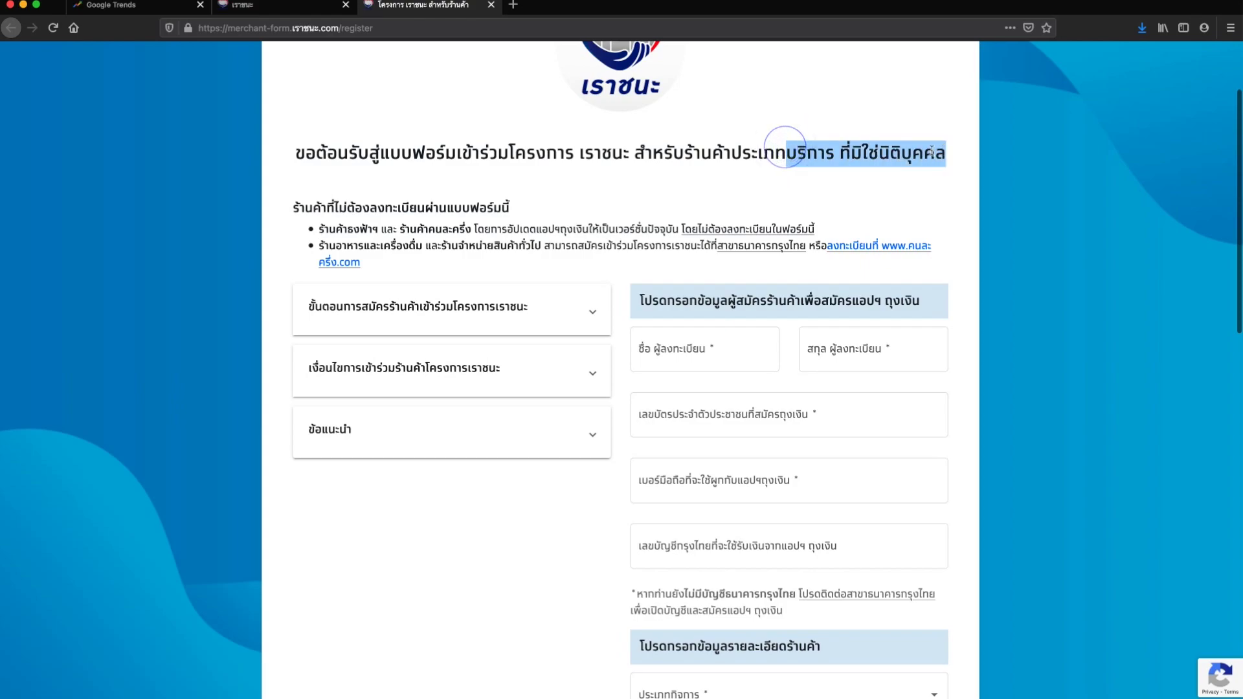
Step: Read which shops need not register through this form, following the entry on ร้านค้าธงฟ้าฯ and ร้านค้าคนละครึ่ง
{"action": "left_click", "coordinate": [444, 200]}
{"action": "left_click", "coordinate": [291, 207]}
{"action": "left_click", "coordinate": [356, 208]}
{"action": "left_click_drag", "start_coordinate": [455, 204], "coordinate": [524, 211]}
{"action": "left_click", "coordinate": [524, 212]}
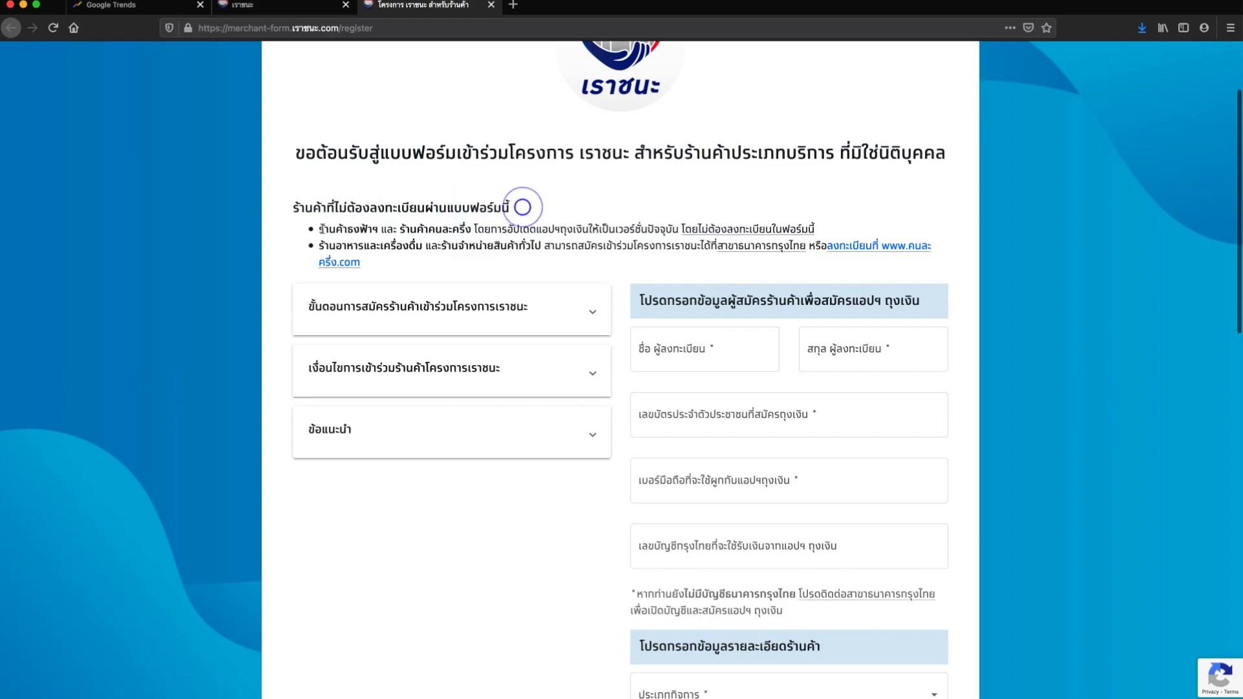
{"action": "left_click", "coordinate": [318, 228]}
{"action": "left_click_drag", "start_coordinate": [390, 229], "coordinate": [470, 229]}
{"action": "left_click", "coordinate": [477, 229]}
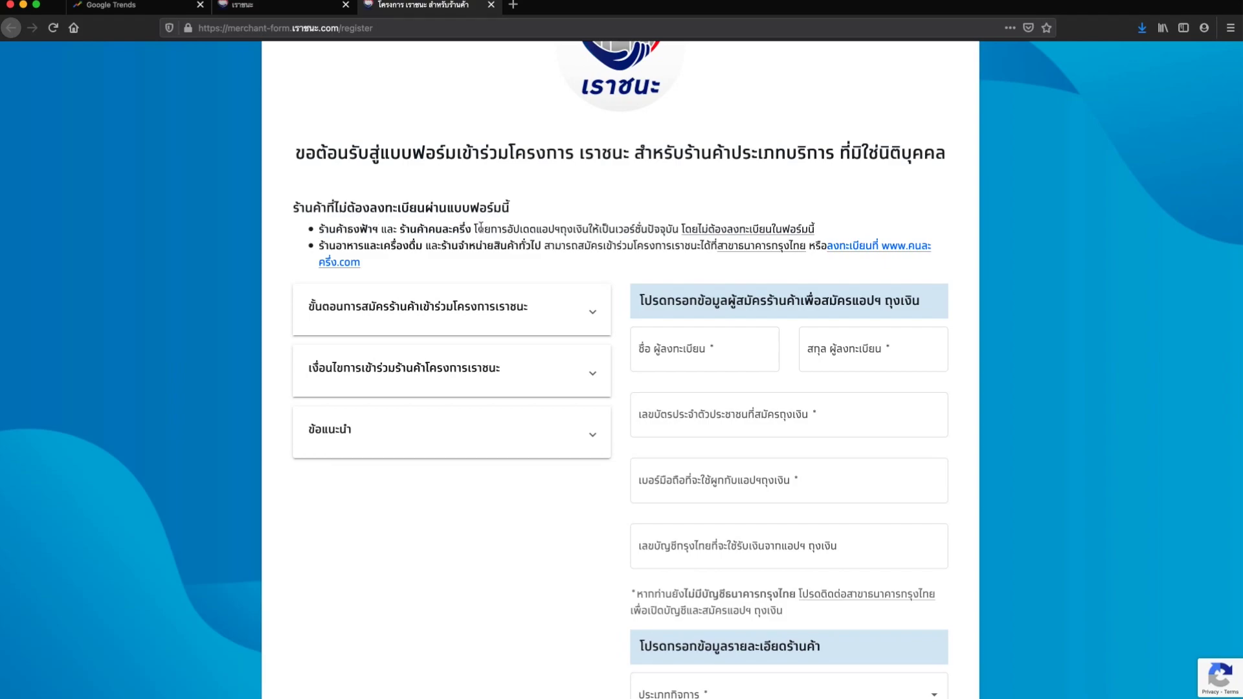
{"action": "left_click_drag", "start_coordinate": [513, 229], "coordinate": [680, 229]}
{"action": "left_click", "coordinate": [694, 229]}
{"action": "scroll", "coordinate": [452, 258], "scroll_direction": "up", "scroll_amount": 1}
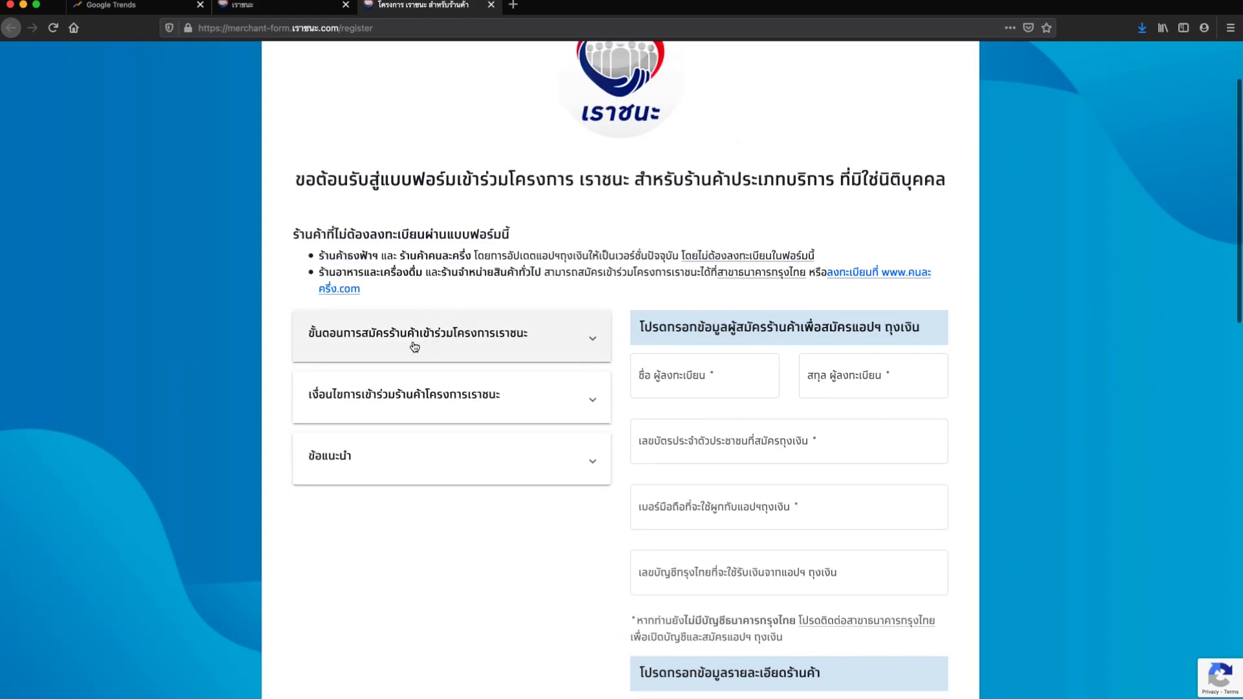
Step: Expand the ขั้นตอนการสมัครร้านค้าเข้าร่วมโครงการเราชนะ section and highlight application steps 1 to 3 one after another
{"action": "left_click", "coordinate": [555, 348]}
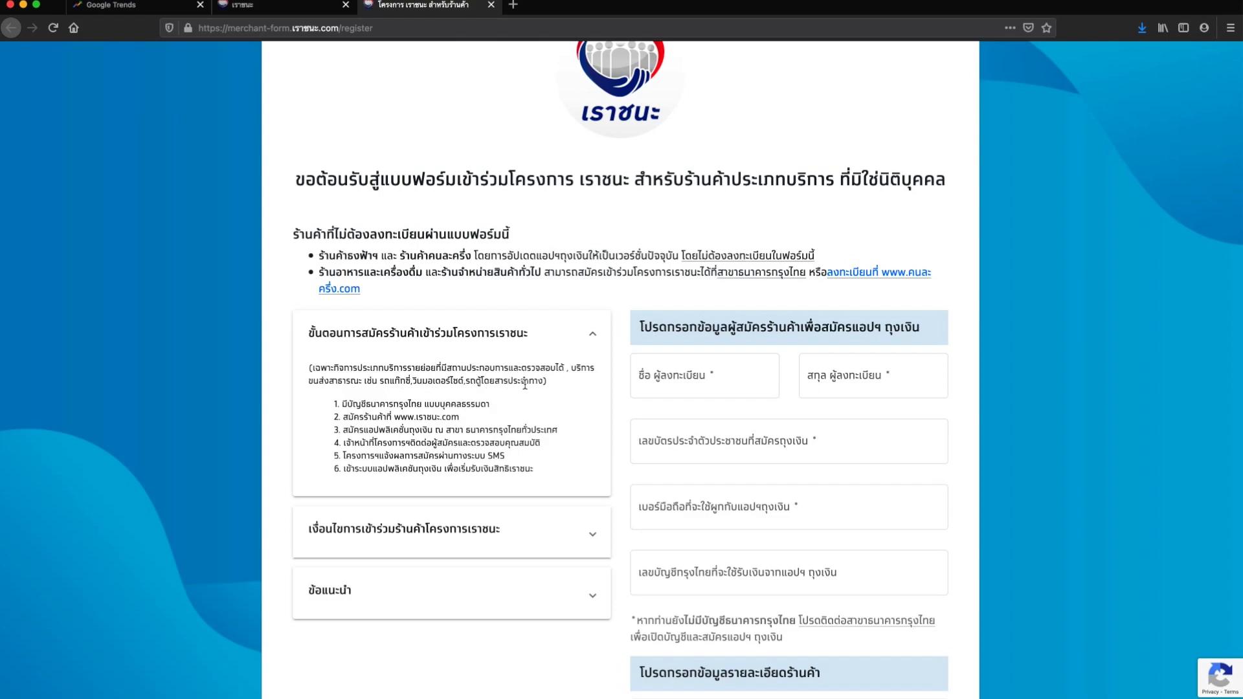
{"action": "scroll", "coordinate": [525, 385], "scroll_direction": "down", "scroll_amount": 1}
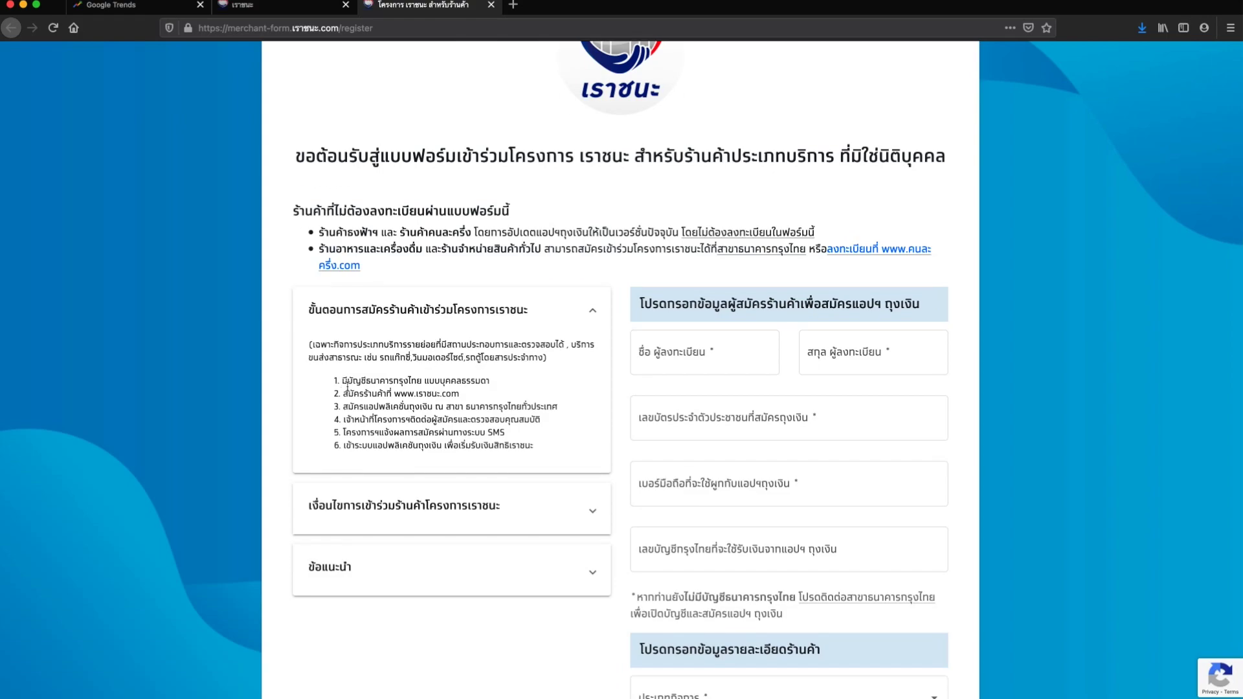
{"action": "left_click_drag", "start_coordinate": [342, 381], "coordinate": [491, 381]}
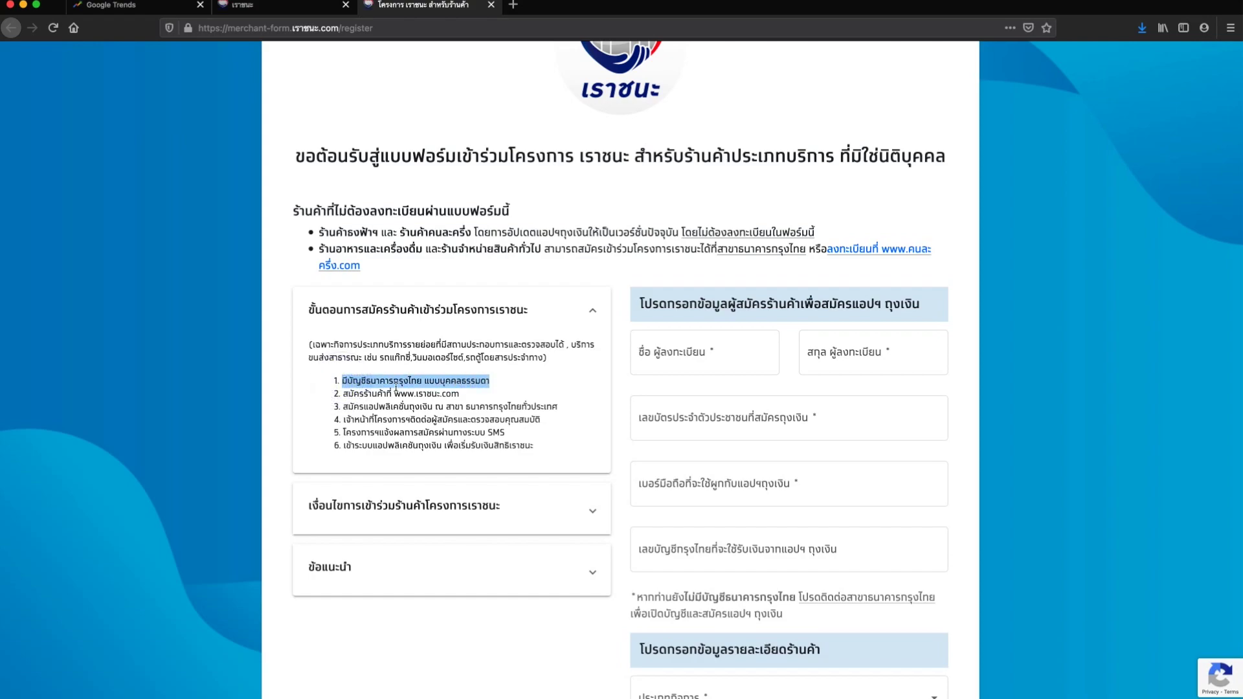
{"action": "left_click", "coordinate": [397, 386]}
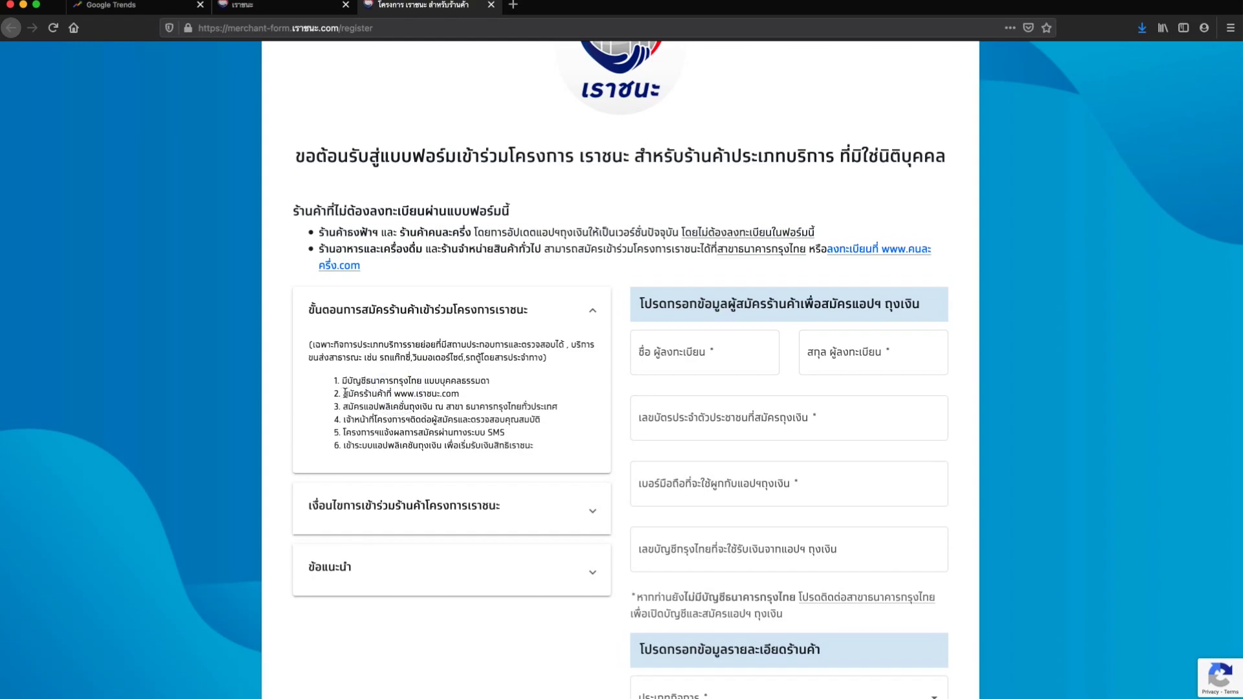
{"action": "left_click_drag", "start_coordinate": [344, 393], "coordinate": [404, 395]}
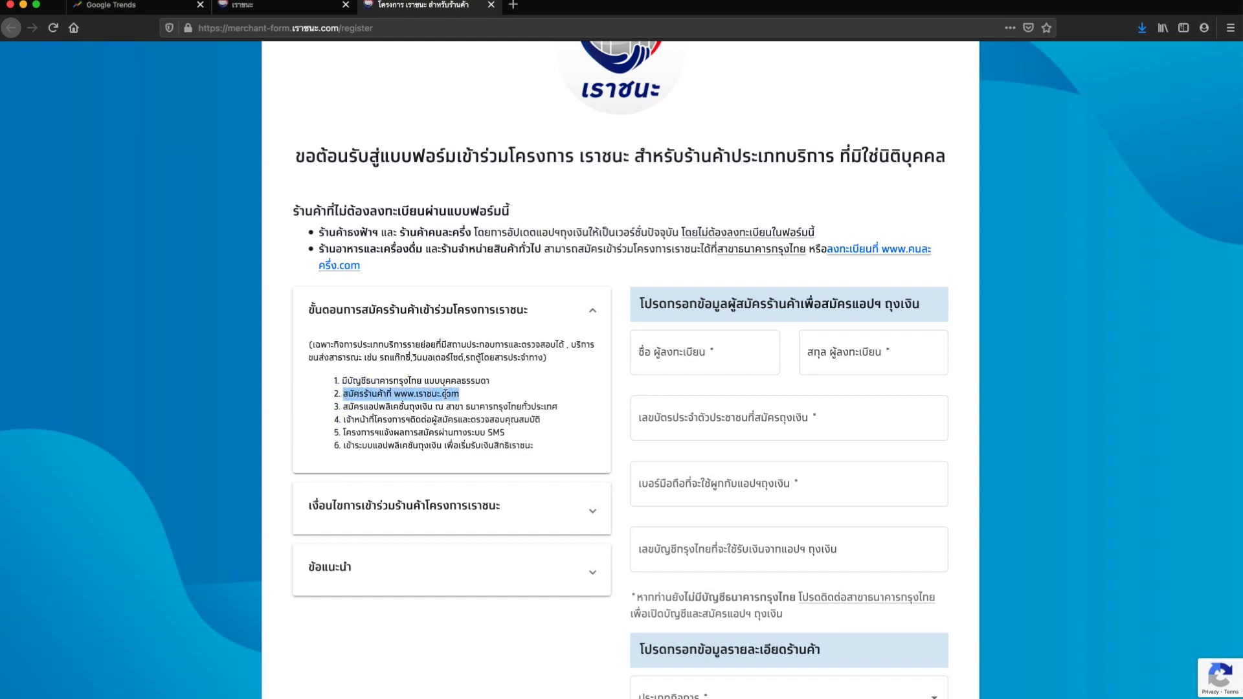
{"action": "scroll", "coordinate": [451, 395], "scroll_direction": "down", "scroll_amount": 1}
{"action": "left_click", "coordinate": [344, 408]}
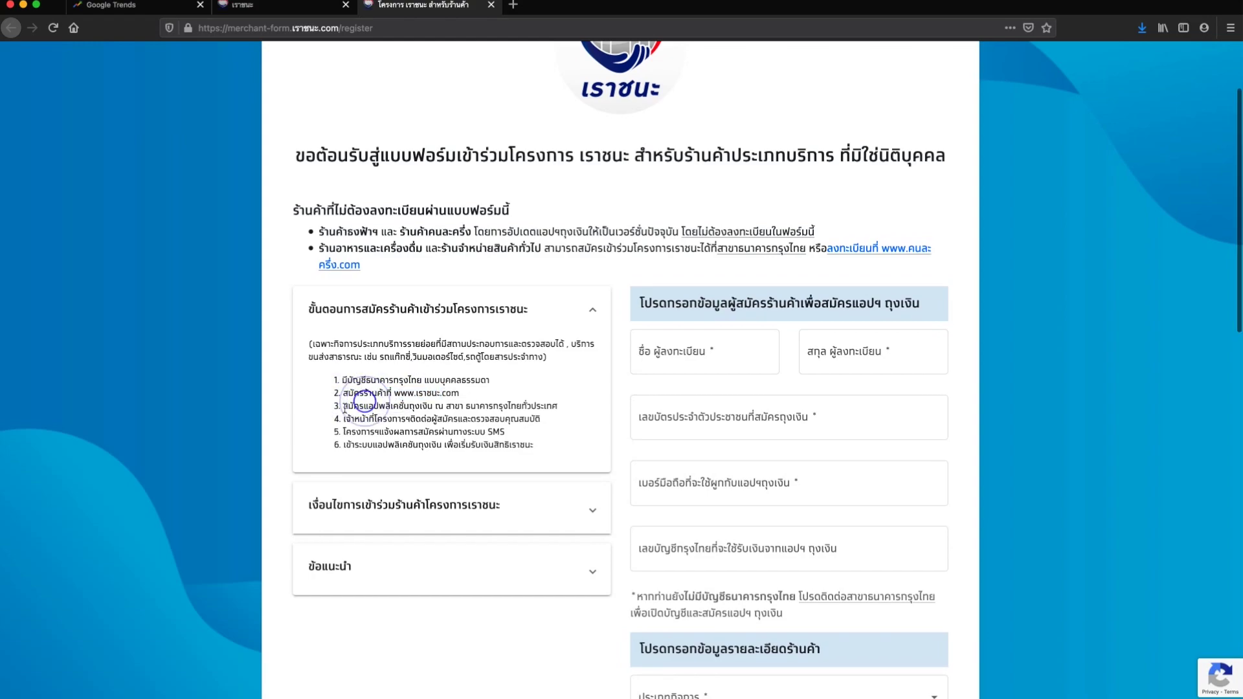
{"action": "left_click_drag", "start_coordinate": [343, 407], "coordinate": [555, 408]}
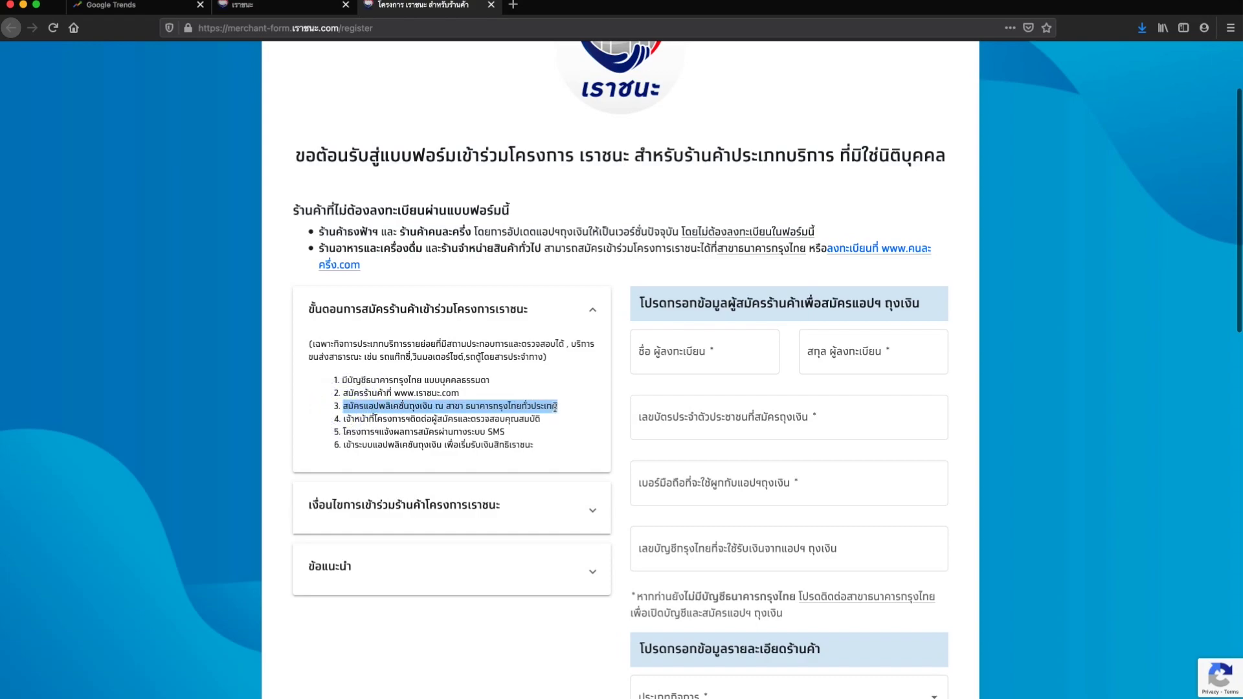
Step: Highlight application steps 4 to 6 one after another, from the officer's eligibility check to logging in to the ถุงเงิน app
{"action": "scroll", "coordinate": [396, 418], "scroll_direction": "down", "scroll_amount": 1}
{"action": "left_click", "coordinate": [370, 410]}
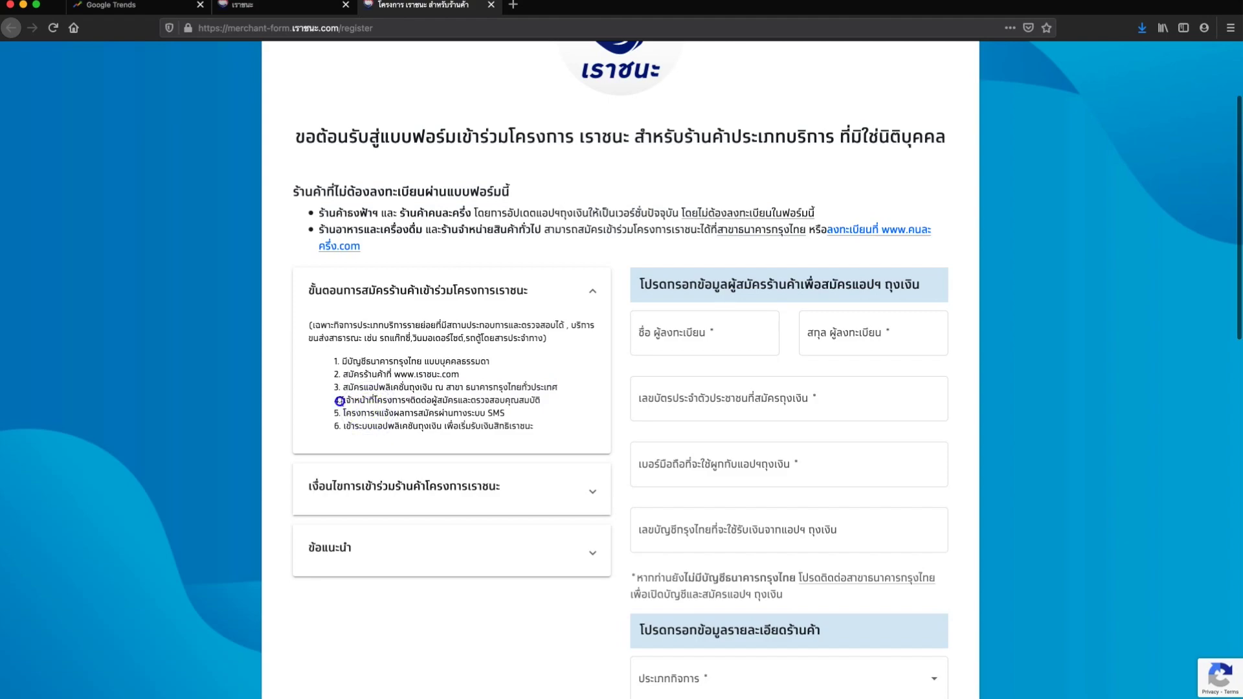
{"action": "left_click_drag", "start_coordinate": [342, 401], "coordinate": [543, 402]}
{"action": "scroll", "coordinate": [407, 419], "scroll_direction": "down", "scroll_amount": 1}
{"action": "left_click_drag", "start_coordinate": [344, 397], "coordinate": [509, 399]}
{"action": "left_click", "coordinate": [417, 406]}
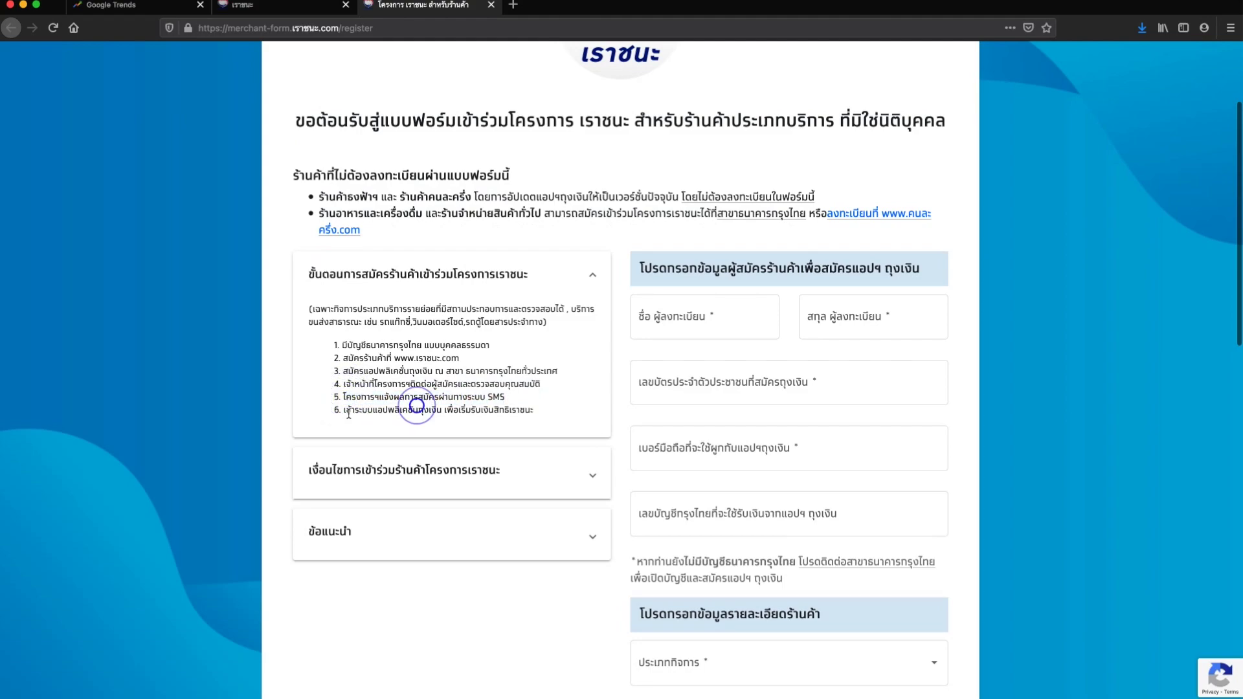
{"action": "left_click_drag", "start_coordinate": [344, 412], "coordinate": [536, 412]}
{"action": "left_click", "coordinate": [500, 408]}
Step: Expand the เงื่อนไขการเข้าร่วมร้านค้าโครงการเราชนะ section and read its conditions for passenger transport and general service businesses
{"action": "scroll", "coordinate": [453, 407], "scroll_direction": "down", "scroll_amount": 1}
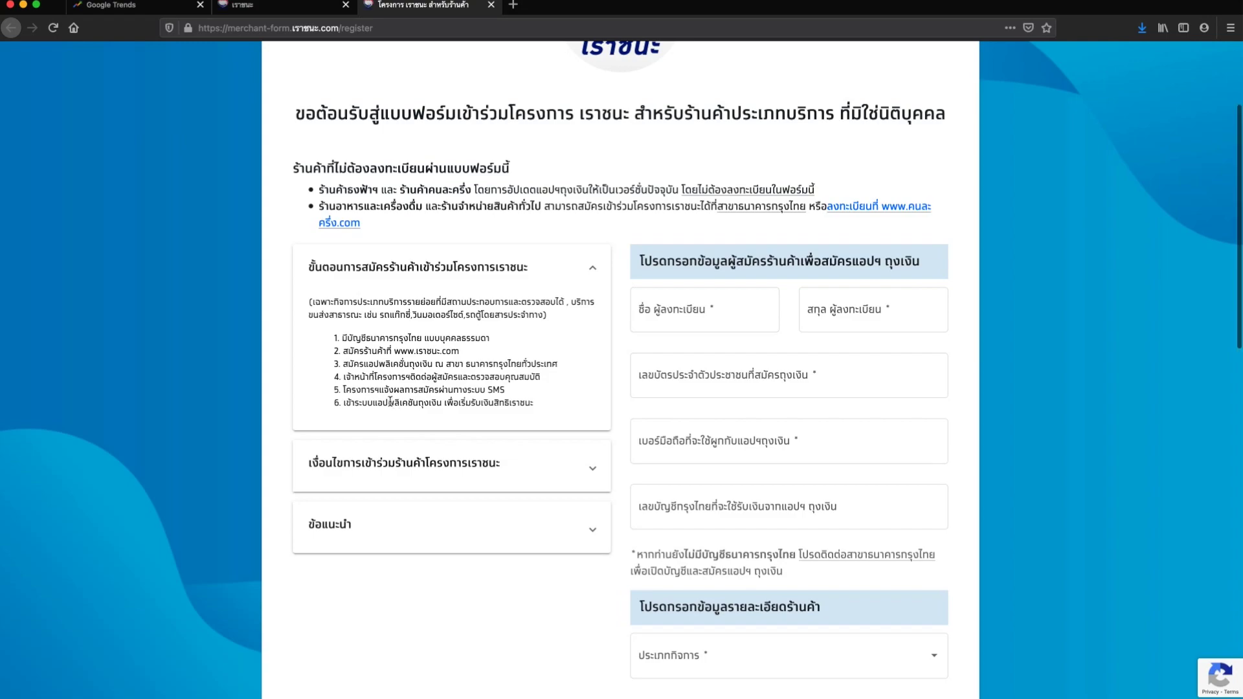
{"action": "scroll", "coordinate": [453, 408], "scroll_direction": "down", "scroll_amount": 2}
{"action": "left_click", "coordinate": [522, 421]}
{"action": "scroll", "coordinate": [522, 424], "scroll_direction": "down", "scroll_amount": 3}
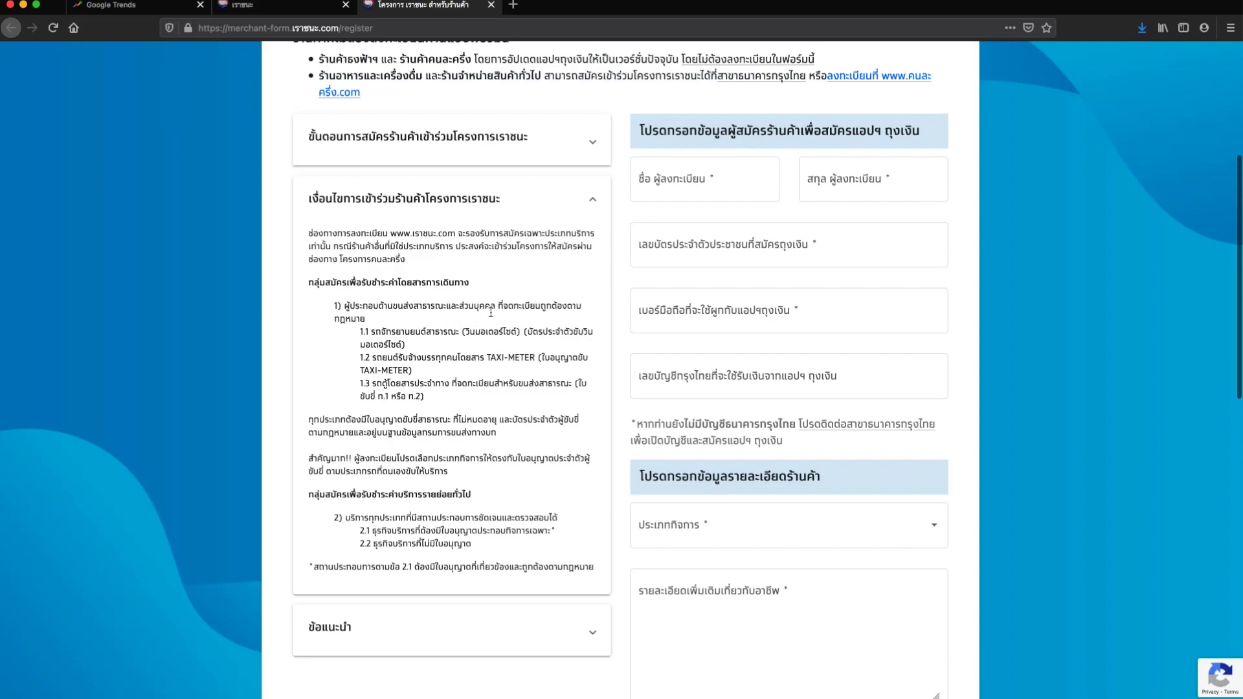
{"action": "scroll", "coordinate": [384, 323], "scroll_direction": "down", "scroll_amount": 1}
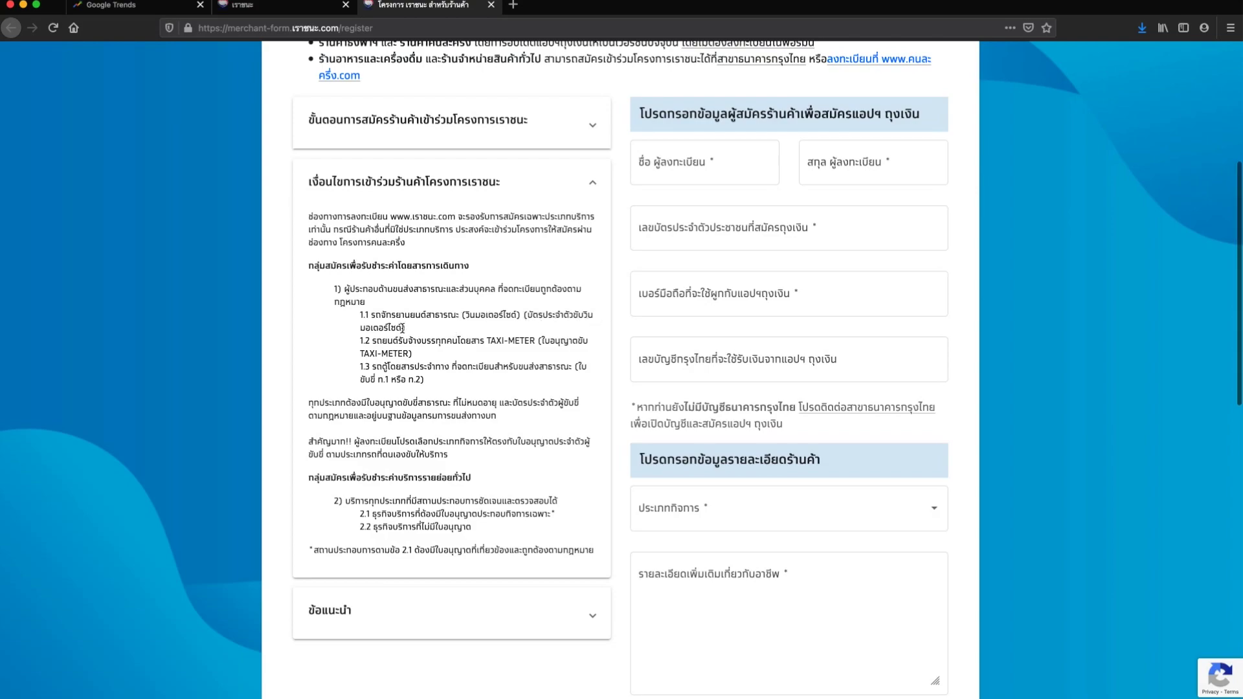
{"action": "scroll", "coordinate": [396, 332], "scroll_direction": "down", "scroll_amount": 1}
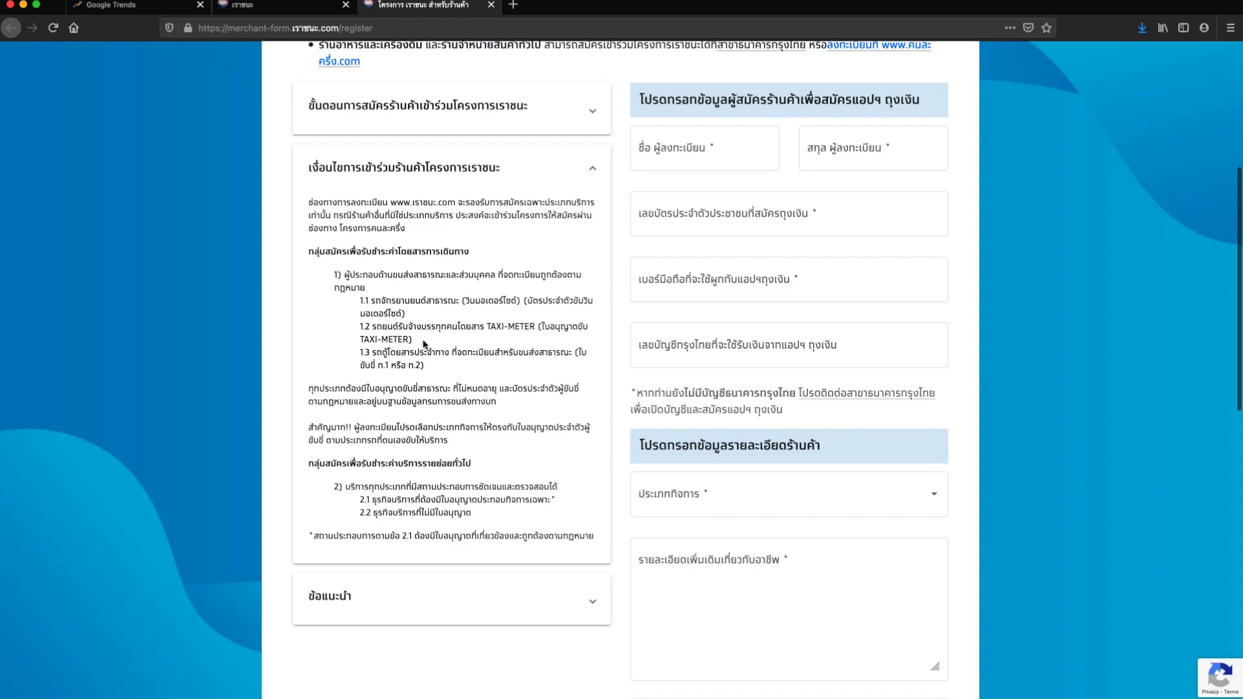
{"action": "scroll", "coordinate": [392, 339], "scroll_direction": "down", "scroll_amount": 2}
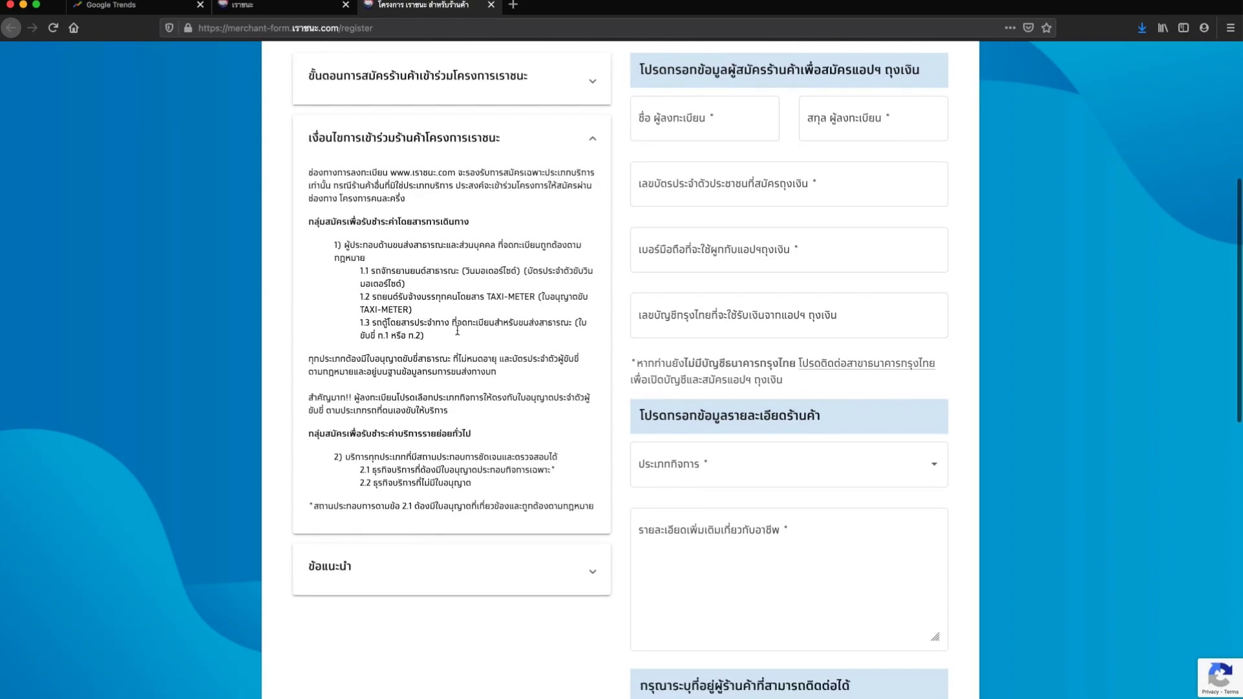
{"action": "scroll", "coordinate": [511, 329], "scroll_direction": "down", "scroll_amount": 1}
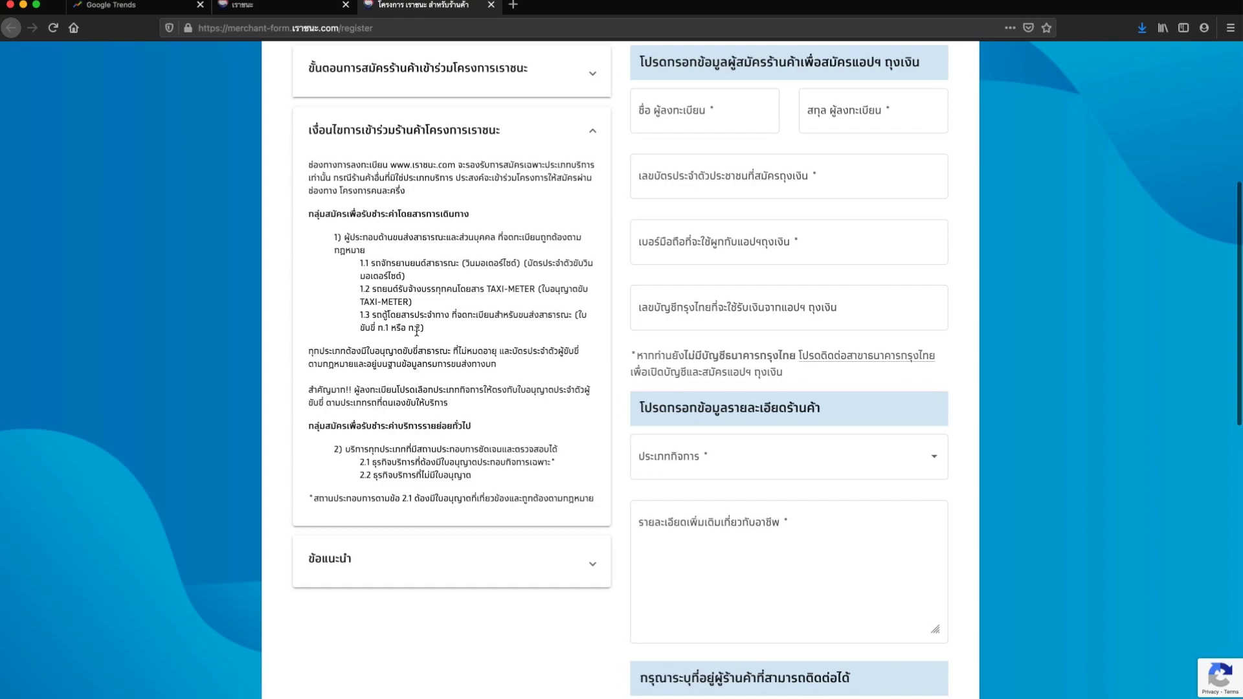
{"action": "scroll", "coordinate": [443, 334], "scroll_direction": "down", "scroll_amount": 2}
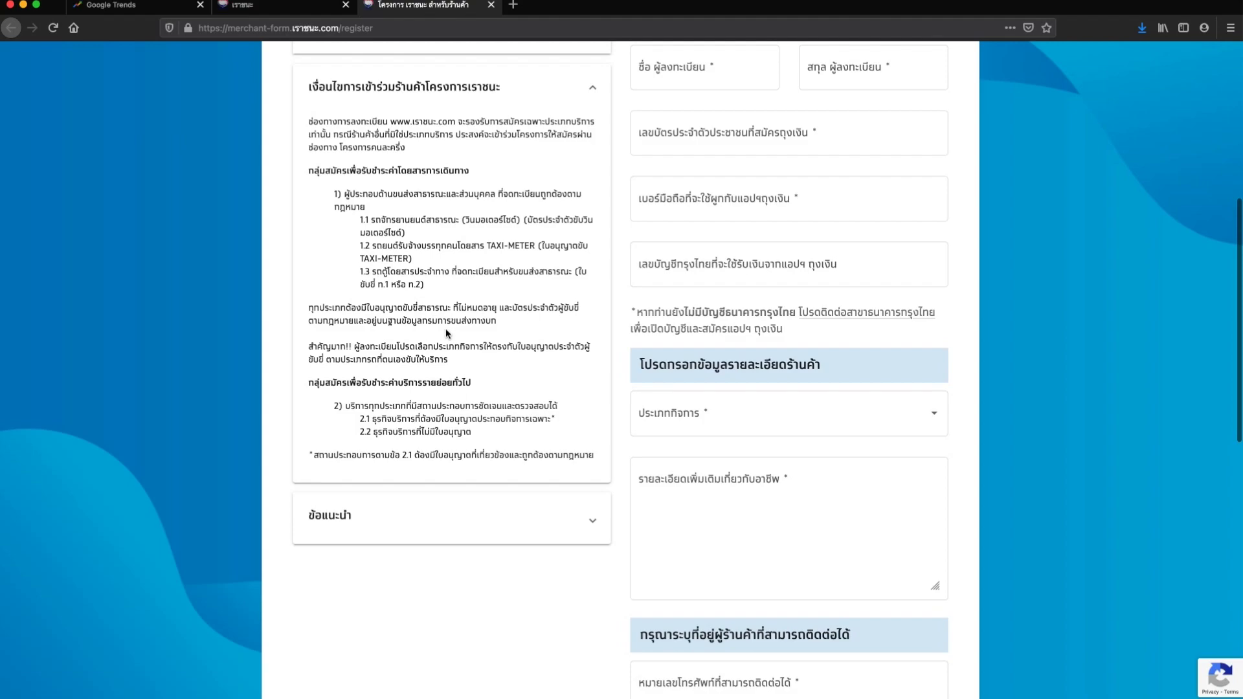
{"action": "scroll", "coordinate": [445, 333], "scroll_direction": "down", "scroll_amount": 1}
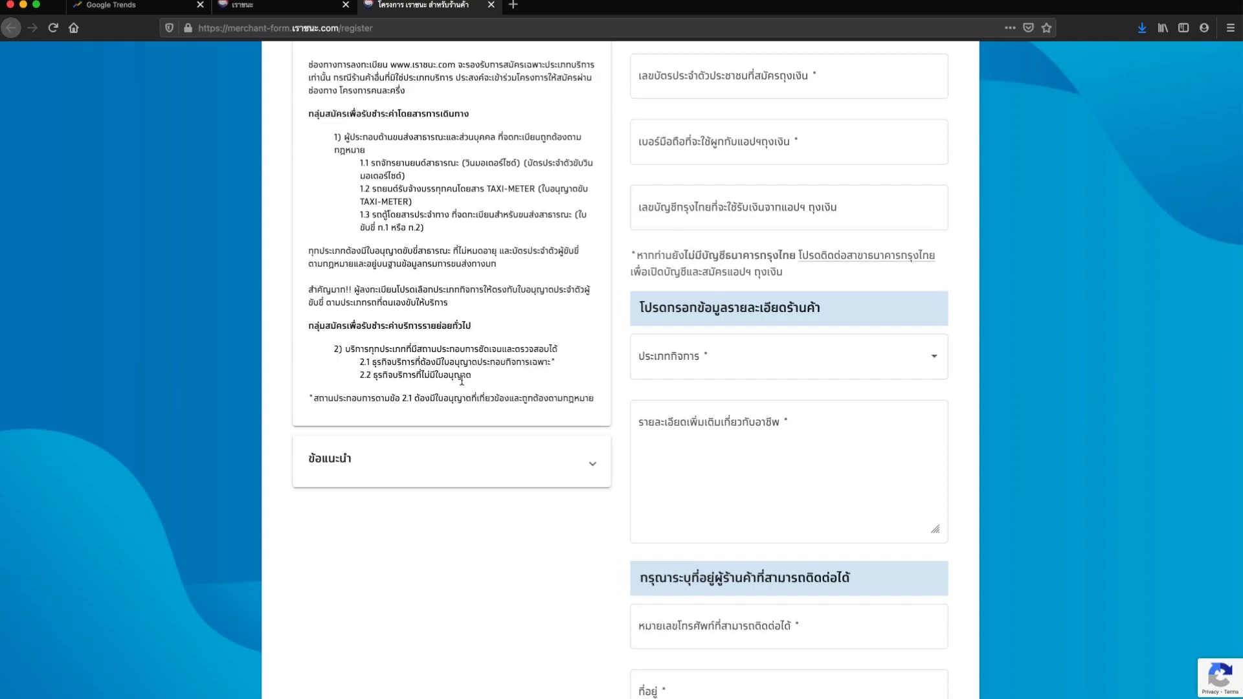
{"action": "scroll", "coordinate": [465, 382], "scroll_direction": "down", "scroll_amount": 1}
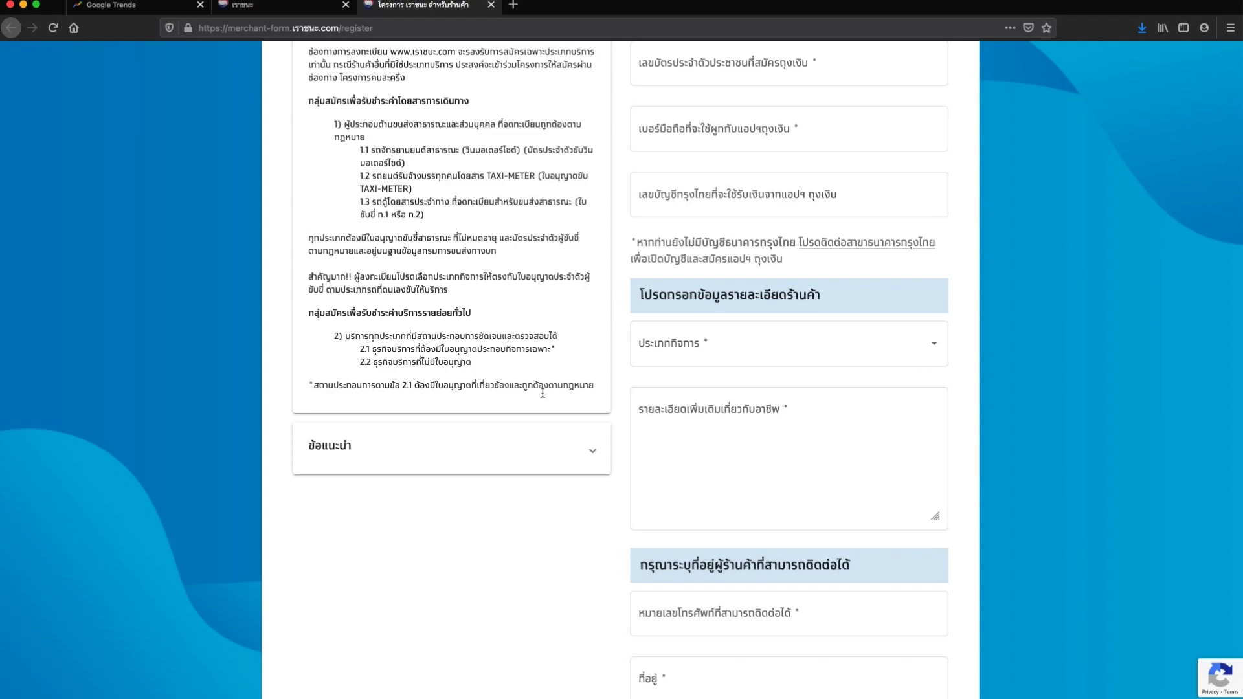
Step: Expand the ข้อแนะนำ section and read its advice for registering shops
{"action": "left_click", "coordinate": [564, 452]}
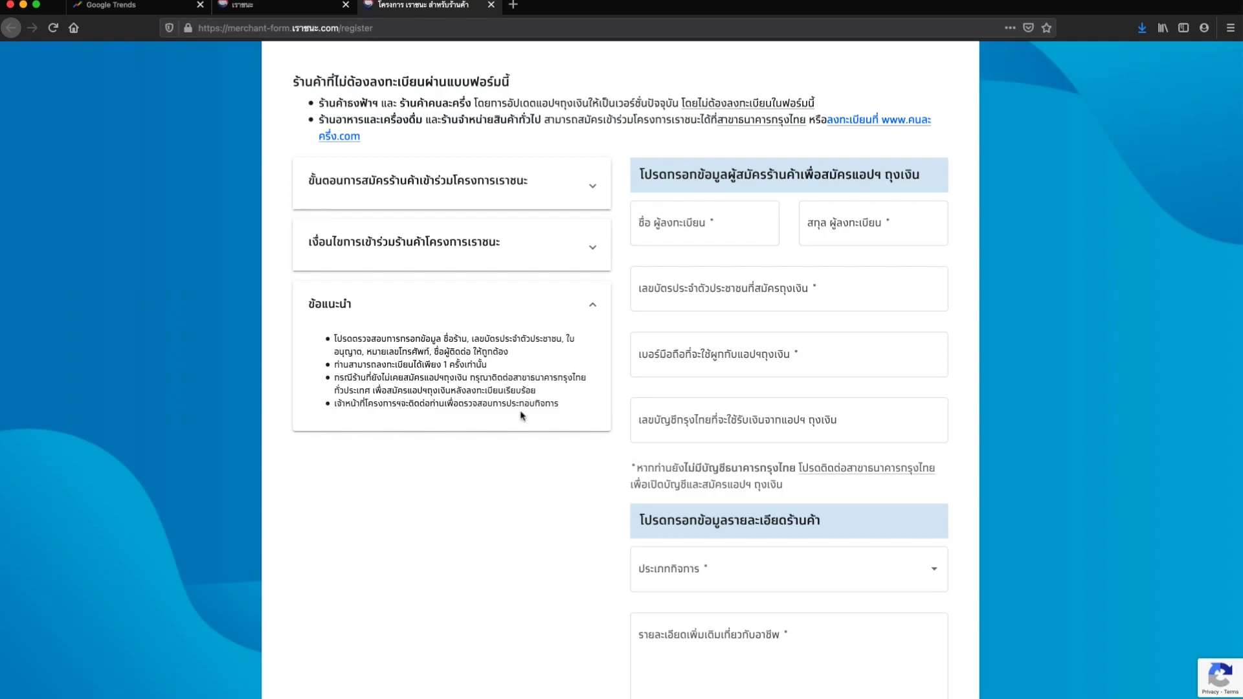
{"action": "scroll", "coordinate": [516, 414], "scroll_direction": "up", "scroll_amount": 3}
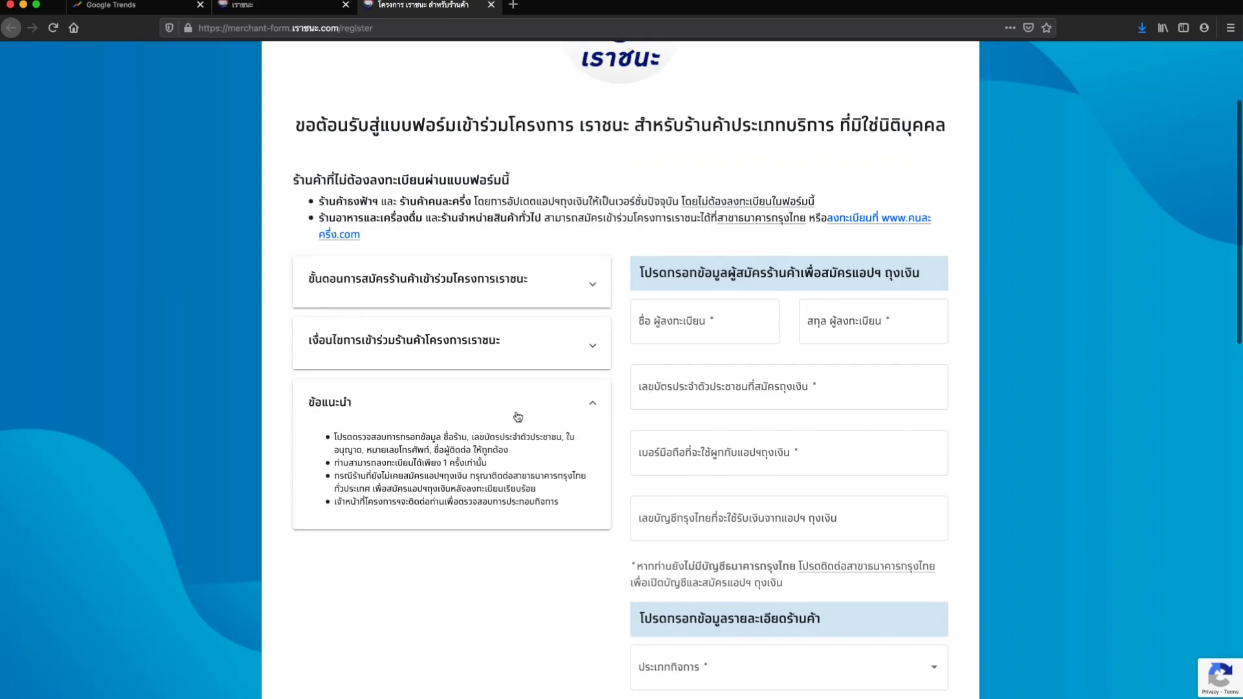
{"action": "left_click", "coordinate": [641, 369]}
{"action": "scroll", "coordinate": [619, 341], "scroll_direction": "down", "scroll_amount": 1}
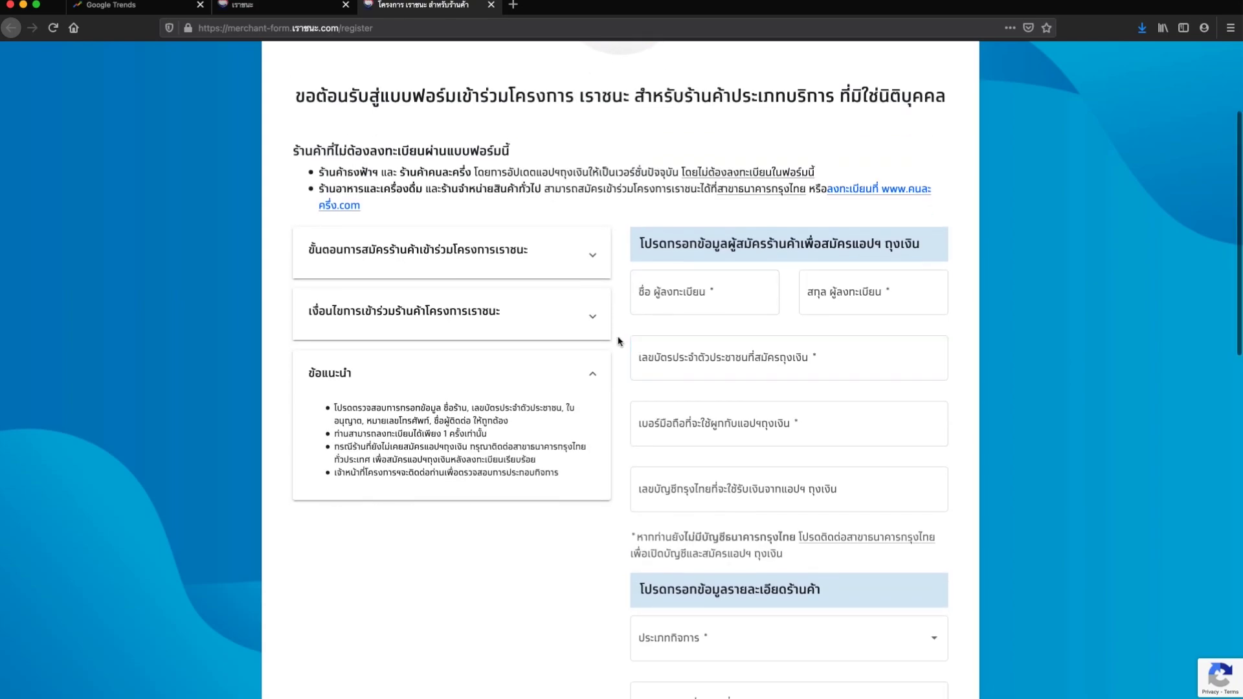
Step: Review the applicant section's first fields, activating the ชื่อ ผู้ลงทะเบียน and สกุล ผู้ลงทะเบียน fields in turn without filling them
{"action": "scroll", "coordinate": [618, 342], "scroll_direction": "up", "scroll_amount": 4}
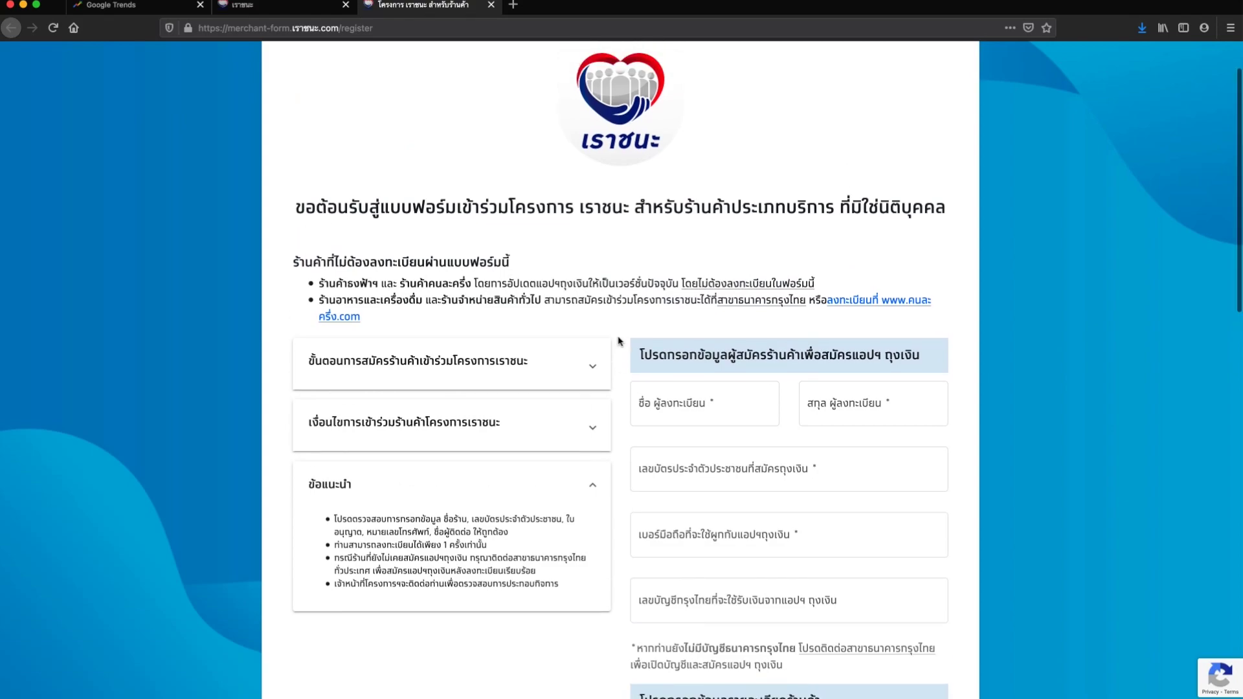
{"action": "scroll", "coordinate": [618, 341], "scroll_direction": "down", "scroll_amount": 2}
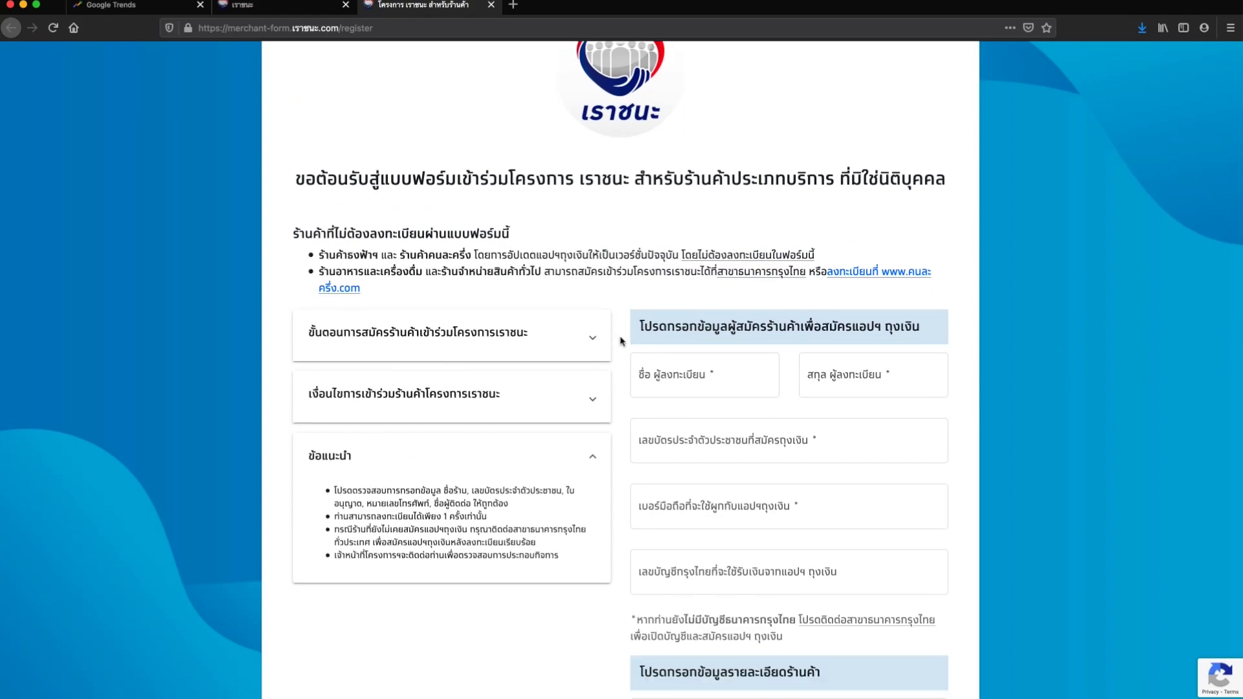
{"action": "scroll", "coordinate": [621, 341], "scroll_direction": "down", "scroll_amount": 1}
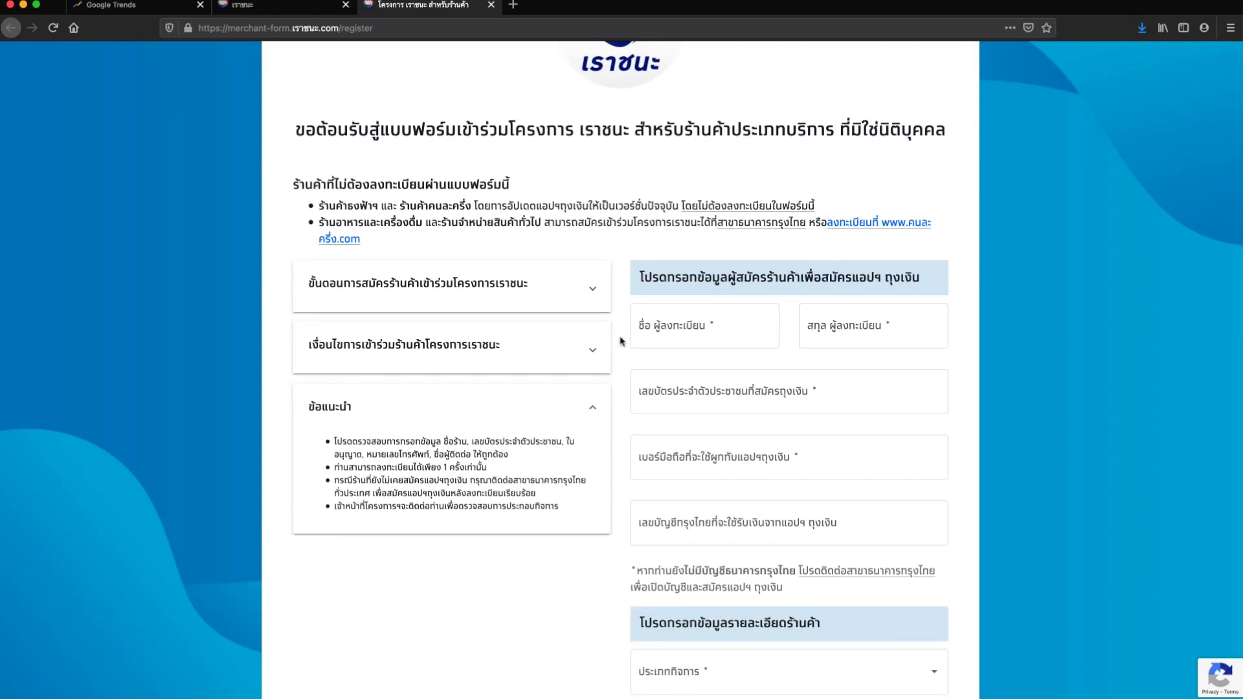
{"action": "scroll", "coordinate": [620, 341], "scroll_direction": "down", "scroll_amount": 1}
{"action": "left_click", "coordinate": [638, 291]}
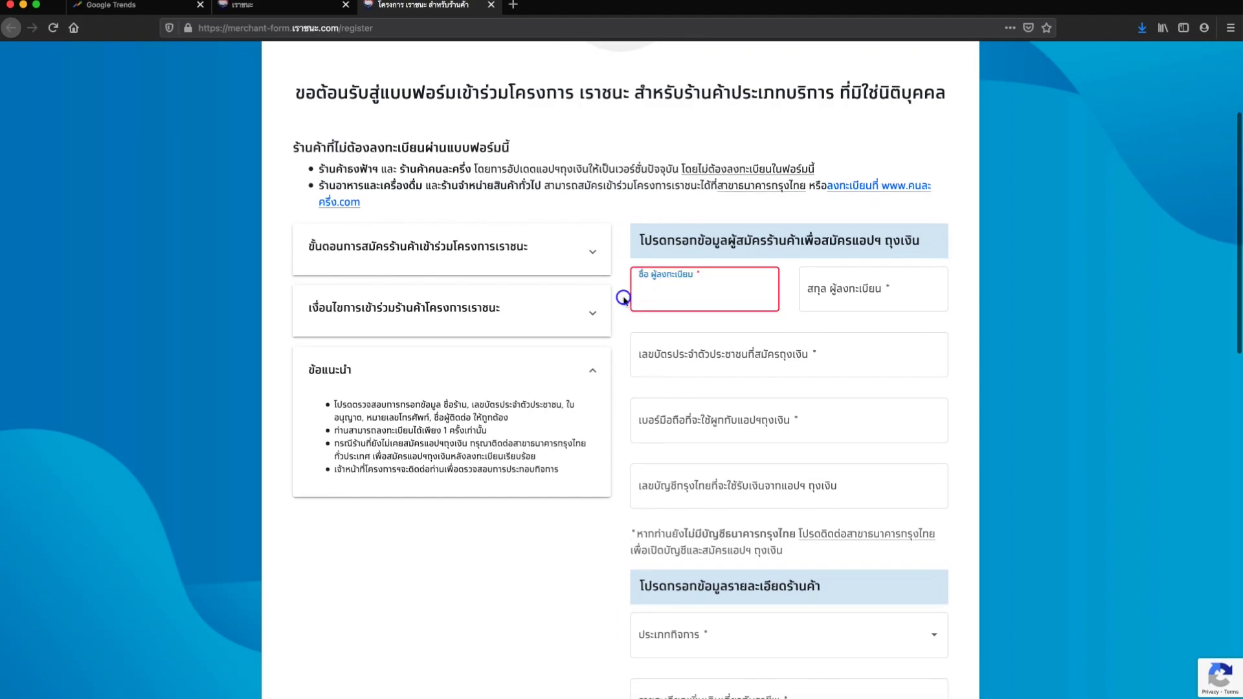
{"action": "left_click", "coordinate": [865, 295]}
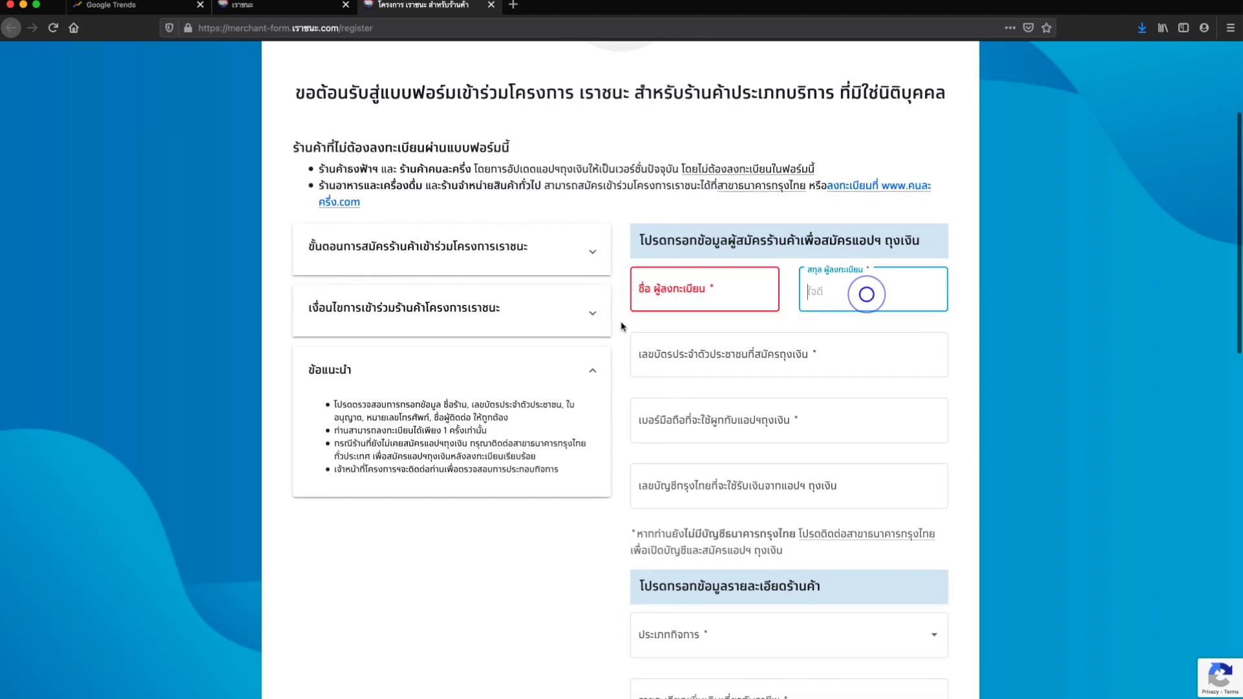
Step: Review the applicant's national ID, ถุงเงิน mobile number and Krungthai account fields, then read the note for applicants without an account
{"action": "scroll", "coordinate": [647, 291], "scroll_direction": "down", "scroll_amount": 4}
{"action": "left_click", "coordinate": [691, 213]}
{"action": "left_click", "coordinate": [665, 254]}
{"action": "scroll", "coordinate": [666, 255], "scroll_direction": "down", "scroll_amount": 1}
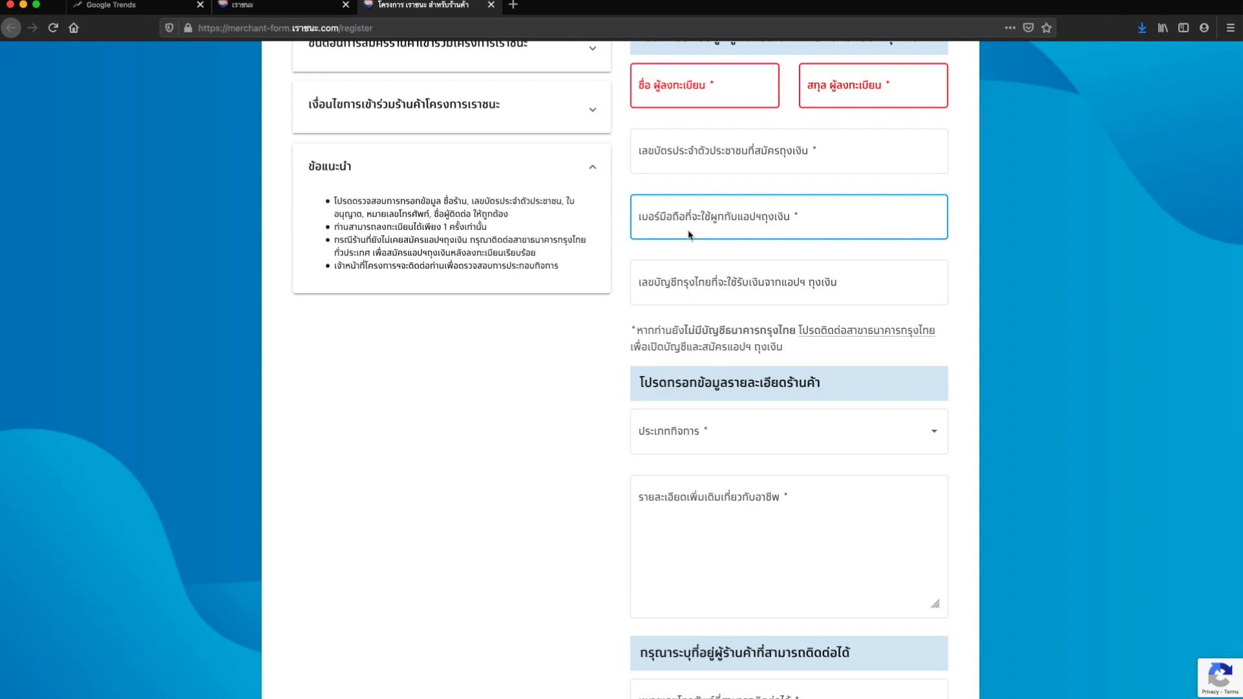
{"action": "left_click", "coordinate": [641, 282]}
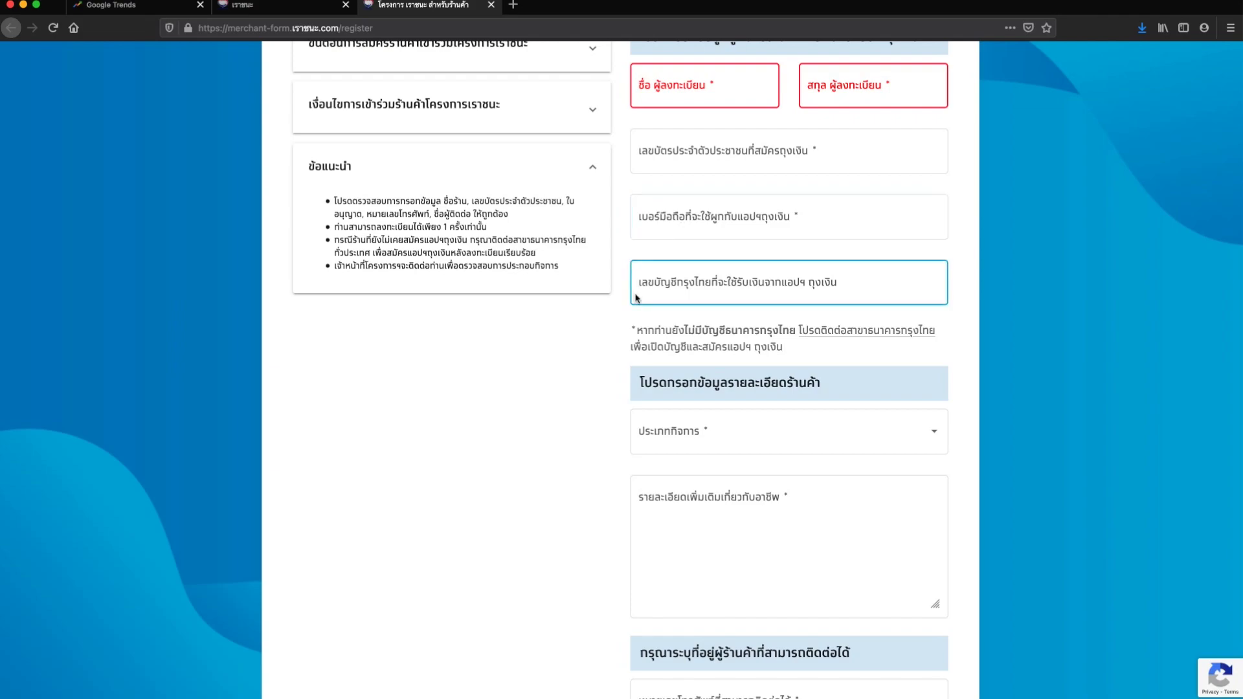
{"action": "scroll", "coordinate": [660, 265], "scroll_direction": "down", "scroll_amount": 2}
{"action": "left_click", "coordinate": [685, 216]}
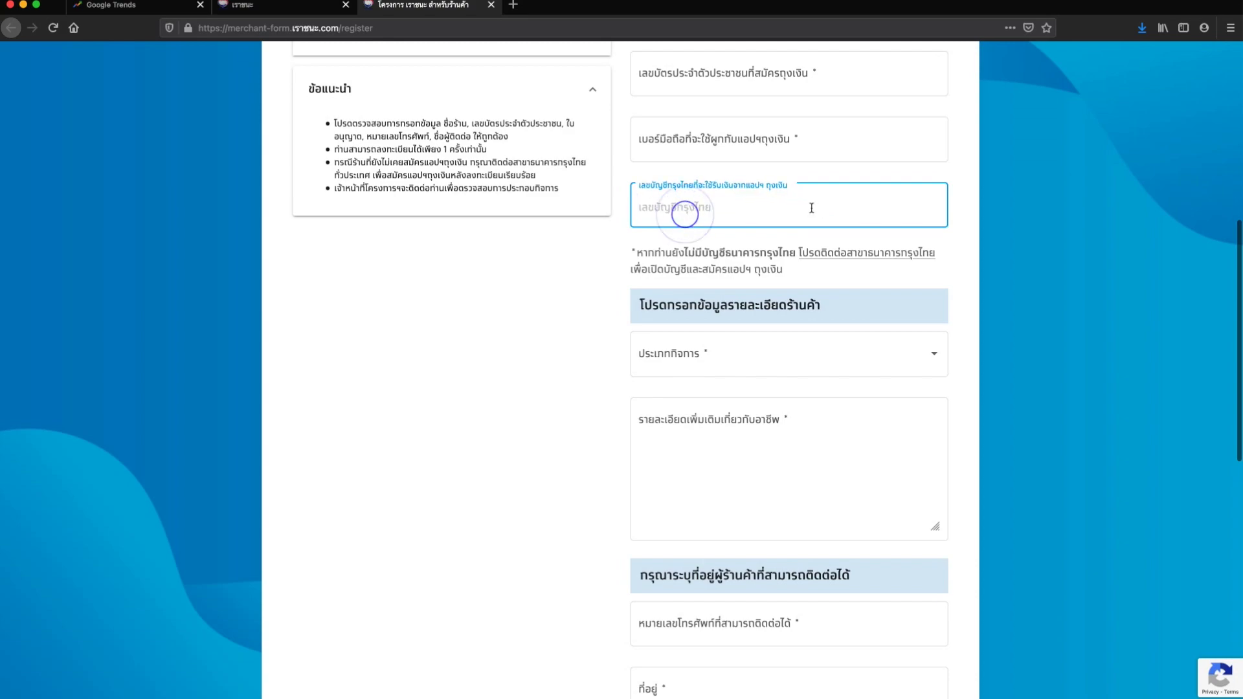
{"action": "left_click", "coordinate": [601, 244]}
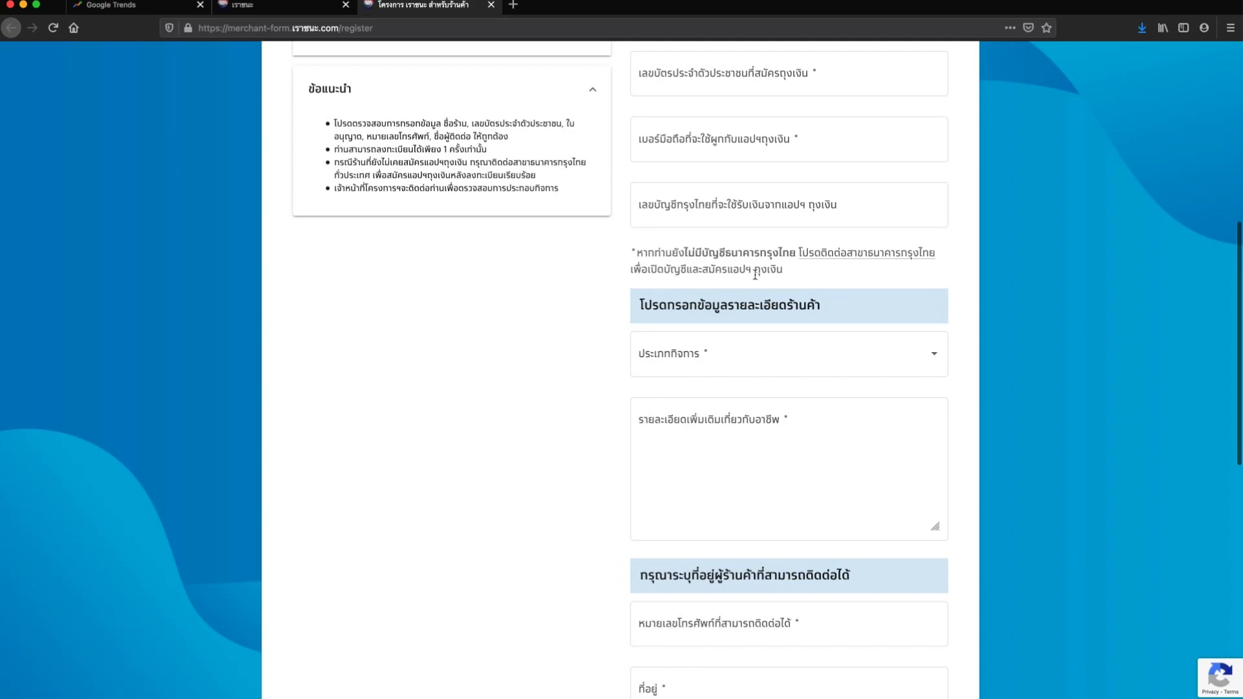
Step: Open the ประเภทกิจการ options, read through the business types from ร้านนวด/สปา to ซักรีด, and close them without choosing one
{"action": "scroll", "coordinate": [680, 277], "scroll_direction": "down", "scroll_amount": 1}
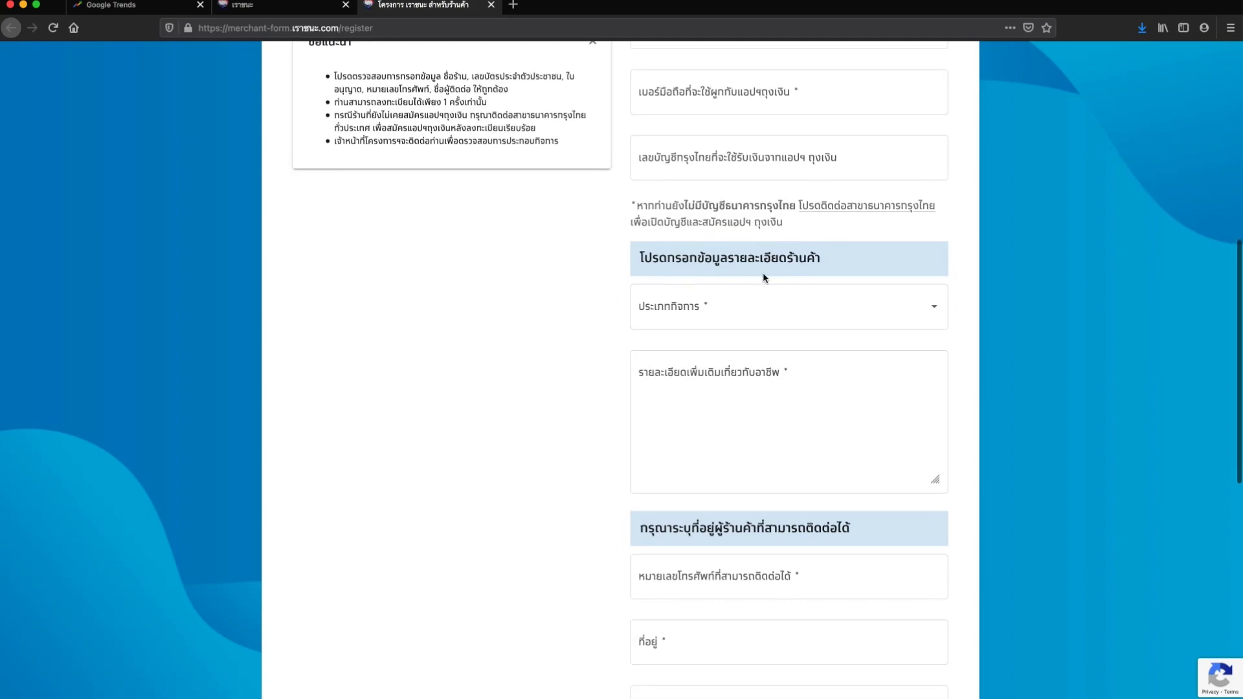
{"action": "scroll", "coordinate": [683, 277], "scroll_direction": "down", "scroll_amount": 2}
{"action": "left_click", "coordinate": [705, 242]}
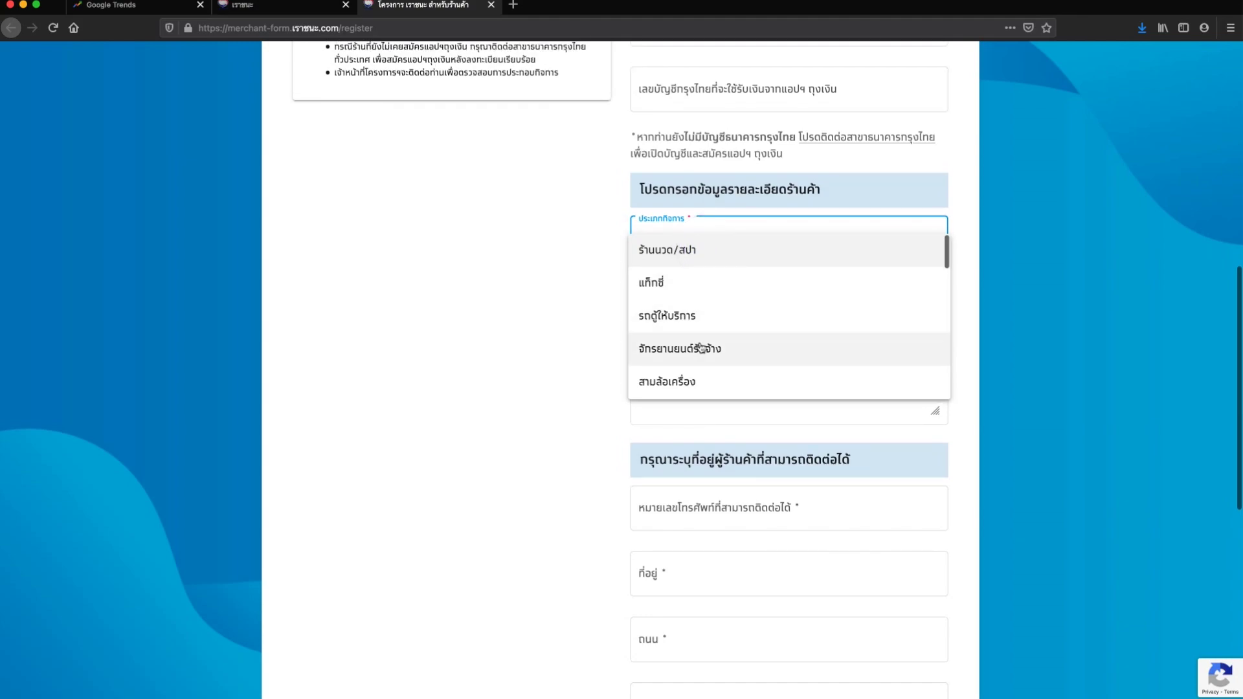
{"action": "scroll", "coordinate": [702, 348], "scroll_direction": "down", "scroll_amount": 2}
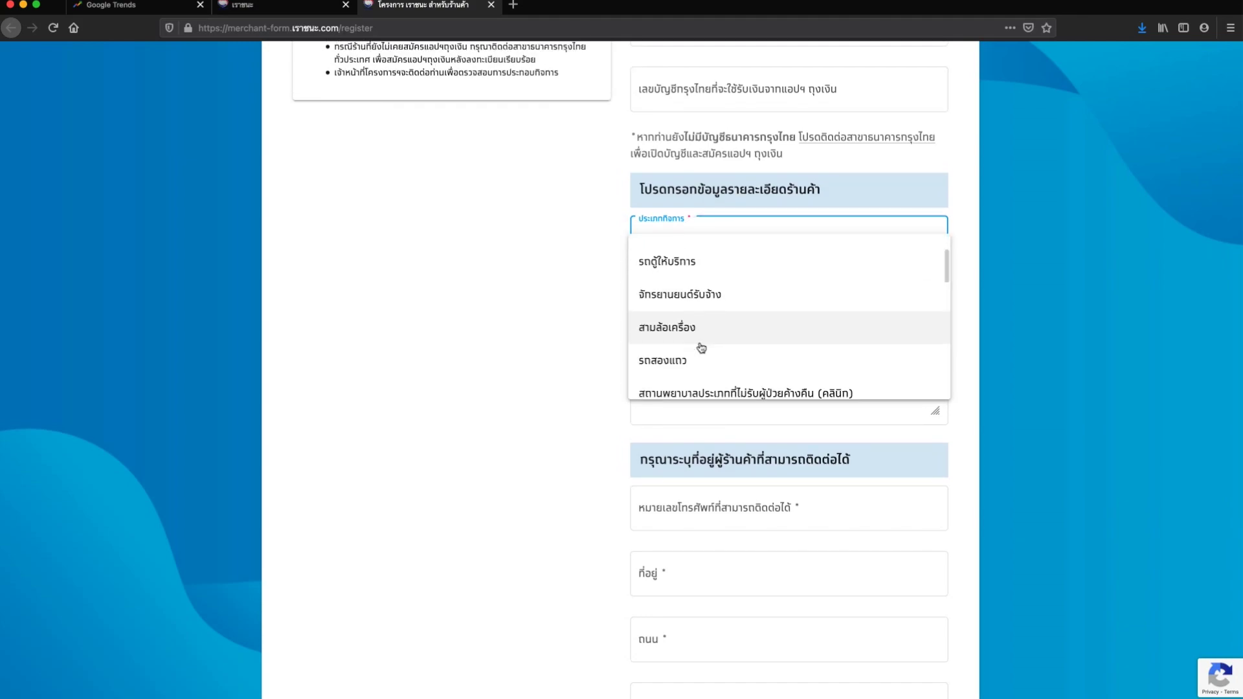
{"action": "scroll", "coordinate": [701, 350], "scroll_direction": "down", "scroll_amount": 1}
{"action": "scroll", "coordinate": [694, 322], "scroll_direction": "down", "scroll_amount": 1}
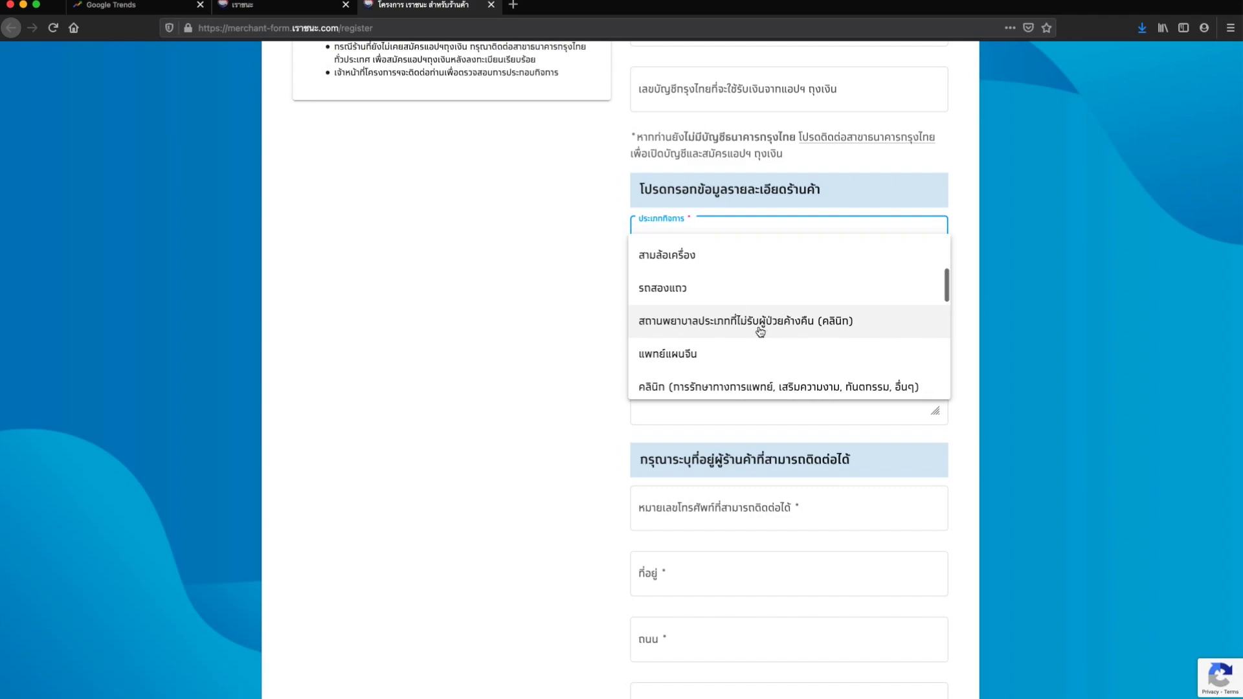
{"action": "scroll", "coordinate": [760, 330], "scroll_direction": "down", "scroll_amount": 1}
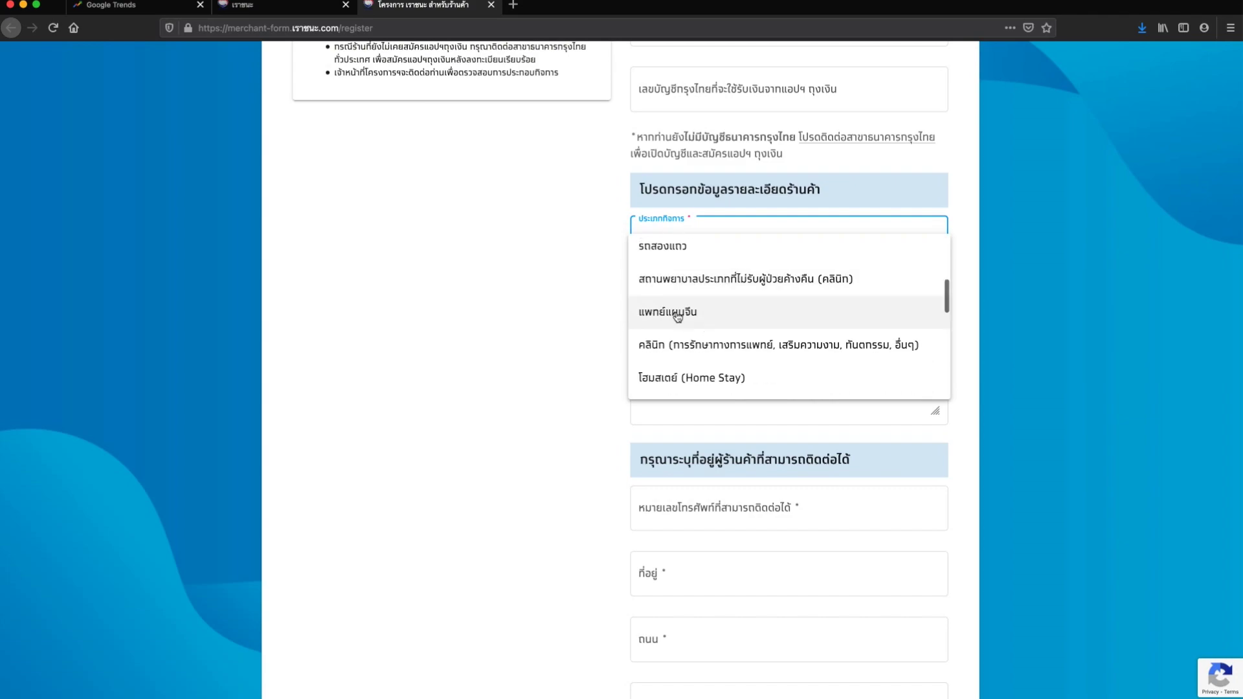
{"action": "scroll", "coordinate": [705, 319], "scroll_direction": "down", "scroll_amount": 1}
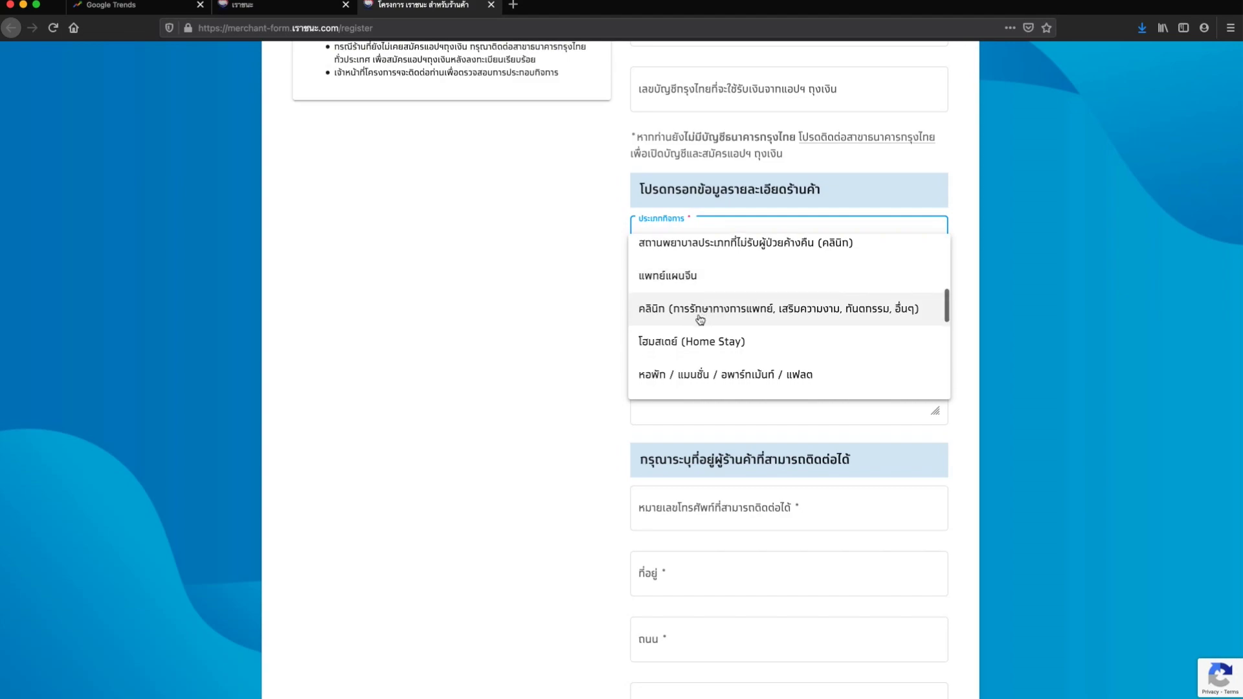
{"action": "scroll", "coordinate": [760, 322], "scroll_direction": "up", "scroll_amount": 1}
{"action": "scroll", "coordinate": [760, 321], "scroll_direction": "down", "scroll_amount": 3}
{"action": "scroll", "coordinate": [688, 304], "scroll_direction": "down", "scroll_amount": 1}
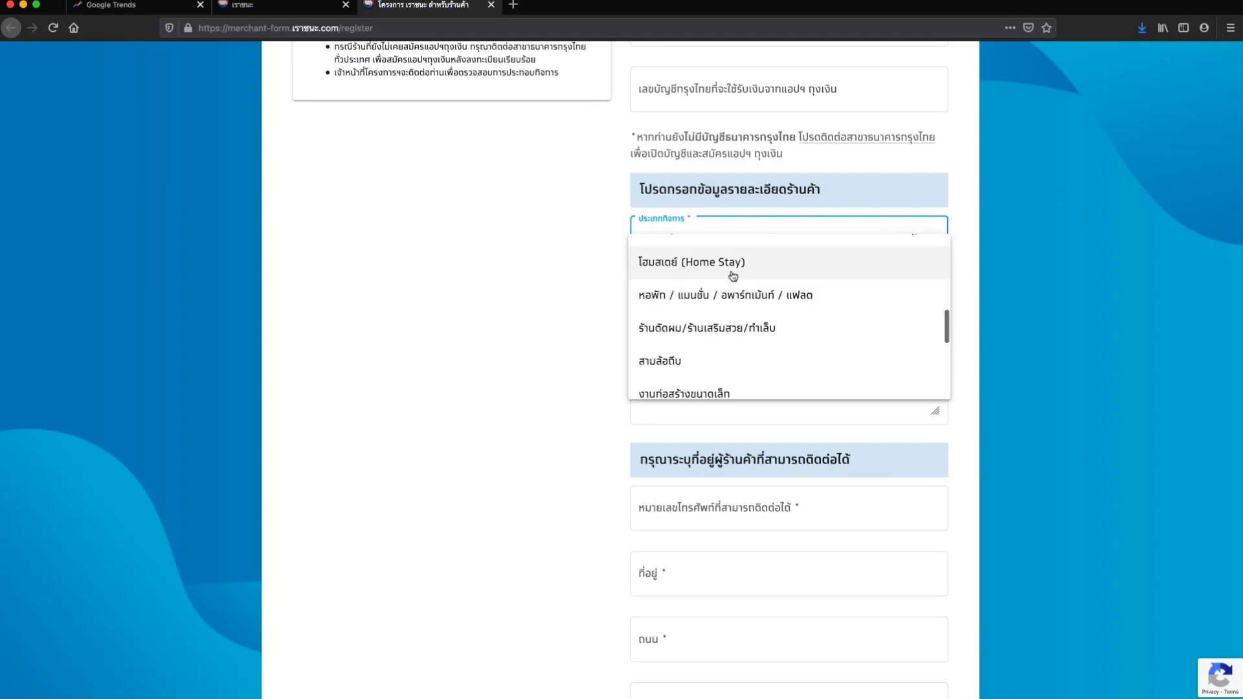
{"action": "scroll", "coordinate": [712, 301], "scroll_direction": "down", "scroll_amount": 1}
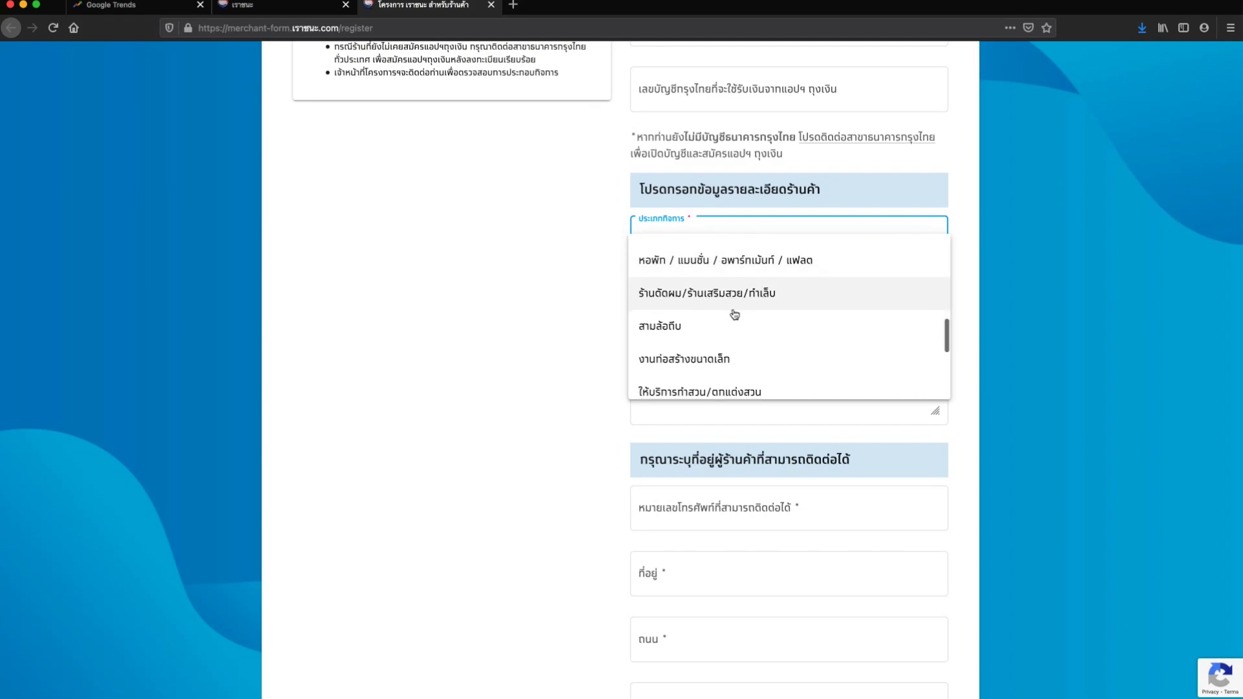
{"action": "scroll", "coordinate": [732, 314], "scroll_direction": "down", "scroll_amount": 2}
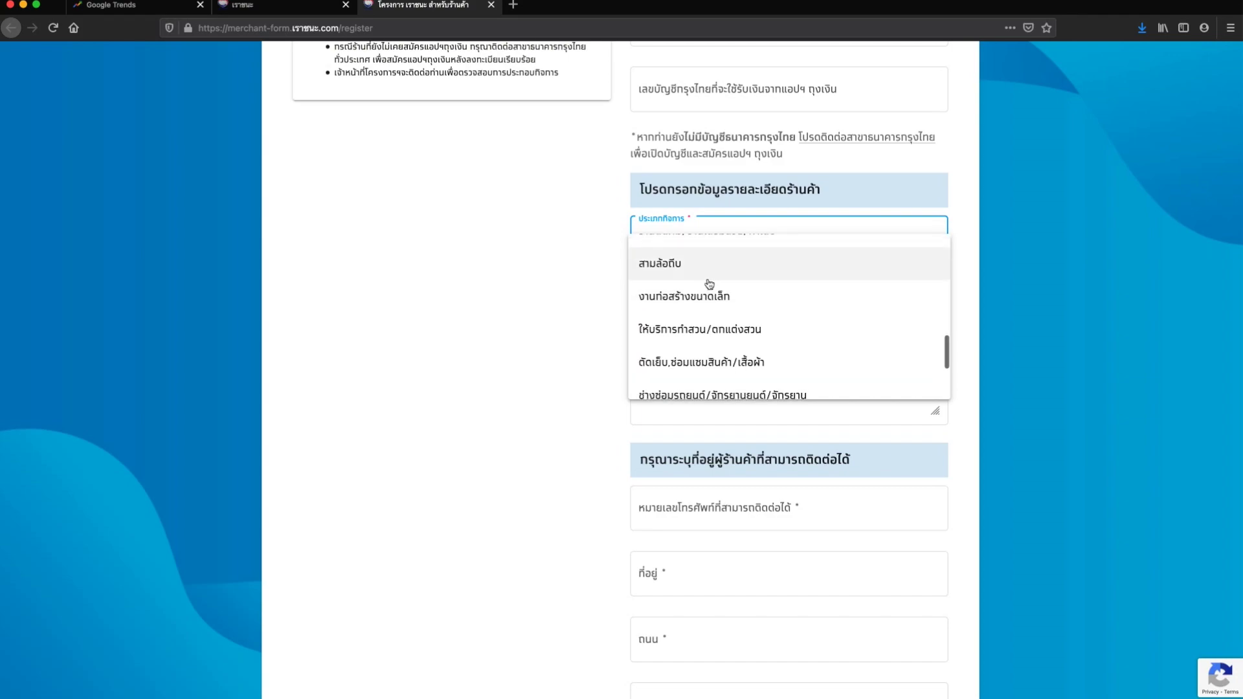
{"action": "scroll", "coordinate": [739, 311], "scroll_direction": "down", "scroll_amount": 1}
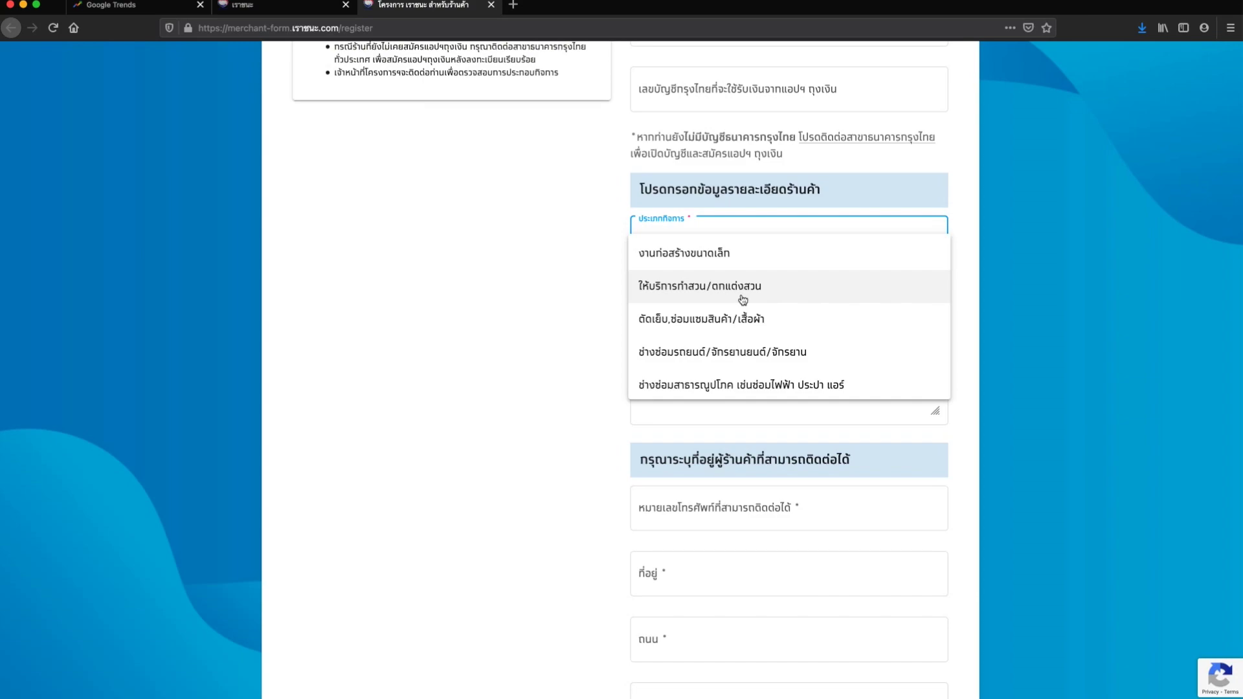
{"action": "scroll", "coordinate": [721, 305], "scroll_direction": "down", "scroll_amount": 1}
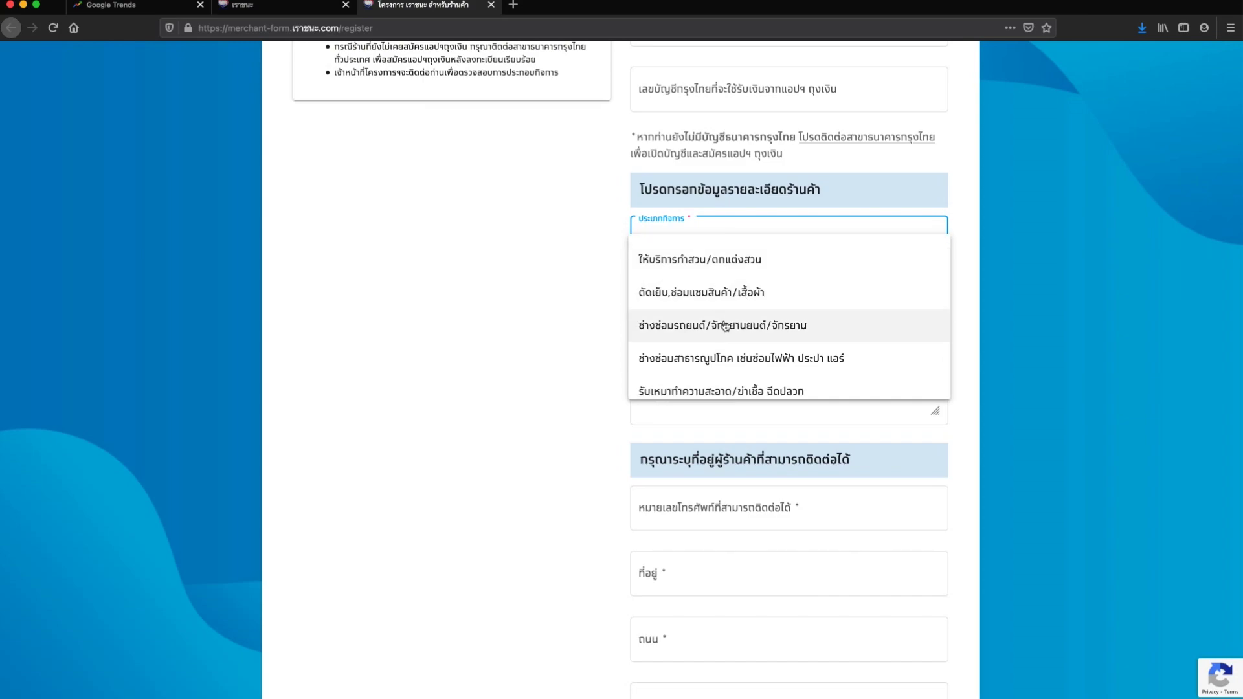
{"action": "scroll", "coordinate": [722, 320], "scroll_direction": "down", "scroll_amount": 1}
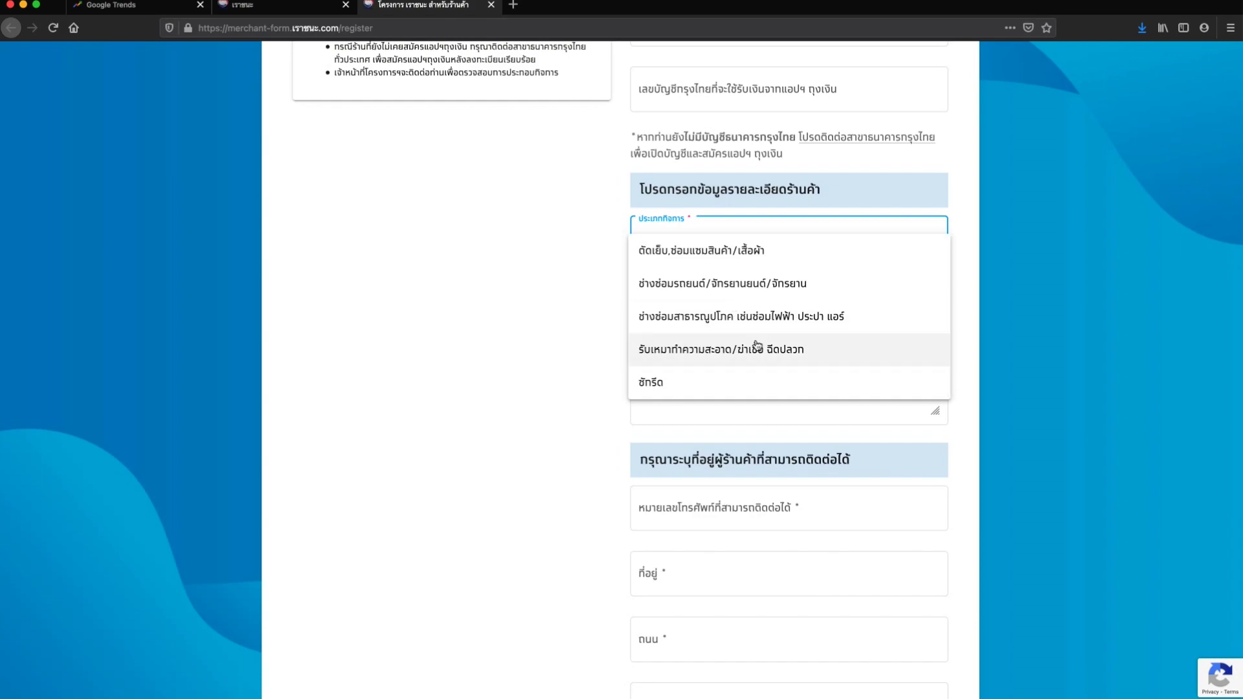
{"action": "left_click", "coordinate": [546, 343]}
Step: Activate the รายละเอียดเพิ่มเติมเกี่ยวกับอาชีพ field and read its example text
{"action": "scroll", "coordinate": [668, 279], "scroll_direction": "down", "scroll_amount": 1}
{"action": "left_click", "coordinate": [668, 279]}
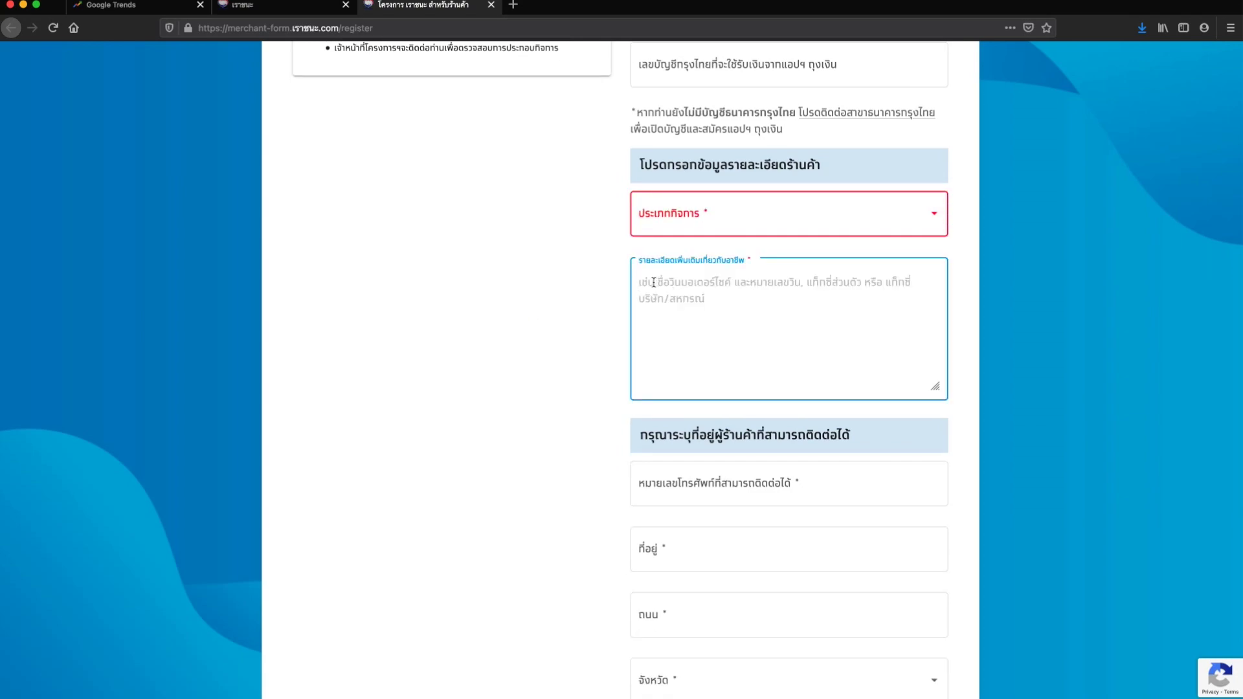
{"action": "scroll", "coordinate": [688, 284], "scroll_direction": "down", "scroll_amount": 1}
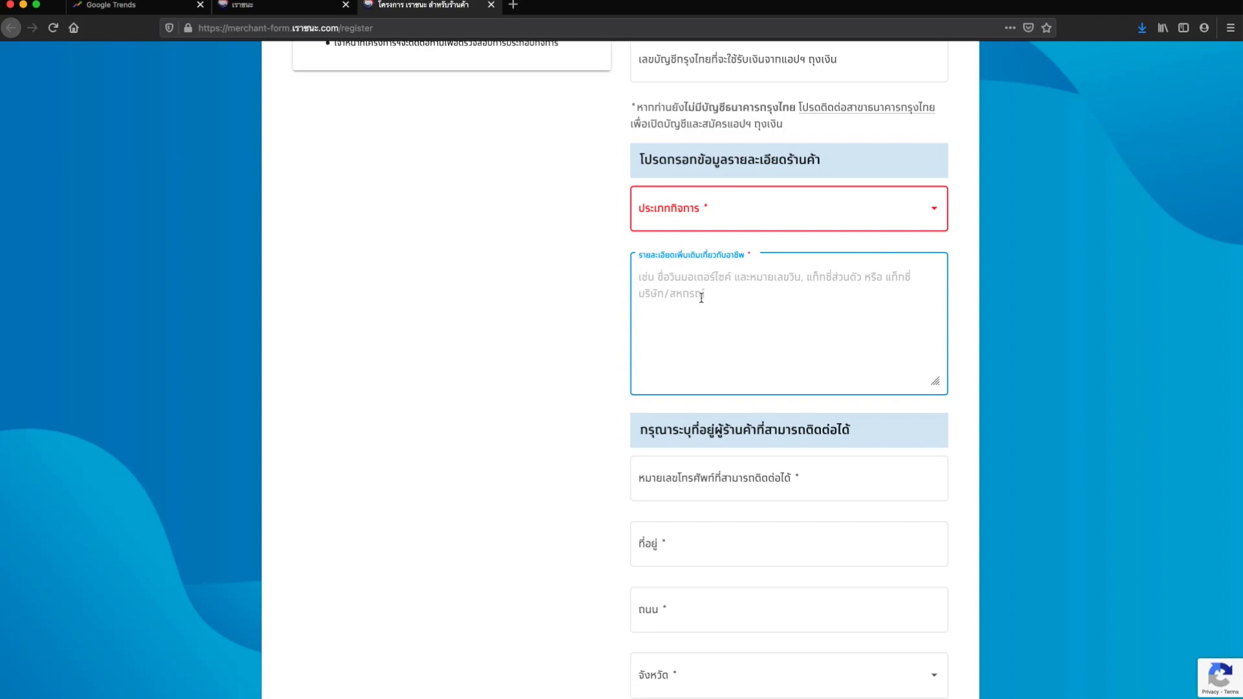
Step: Review the shop's contact and address fields through อีเมล (ถ้ามี), and toggle the data consent checkbox on and off
{"action": "scroll", "coordinate": [700, 297], "scroll_direction": "down", "scroll_amount": 2}
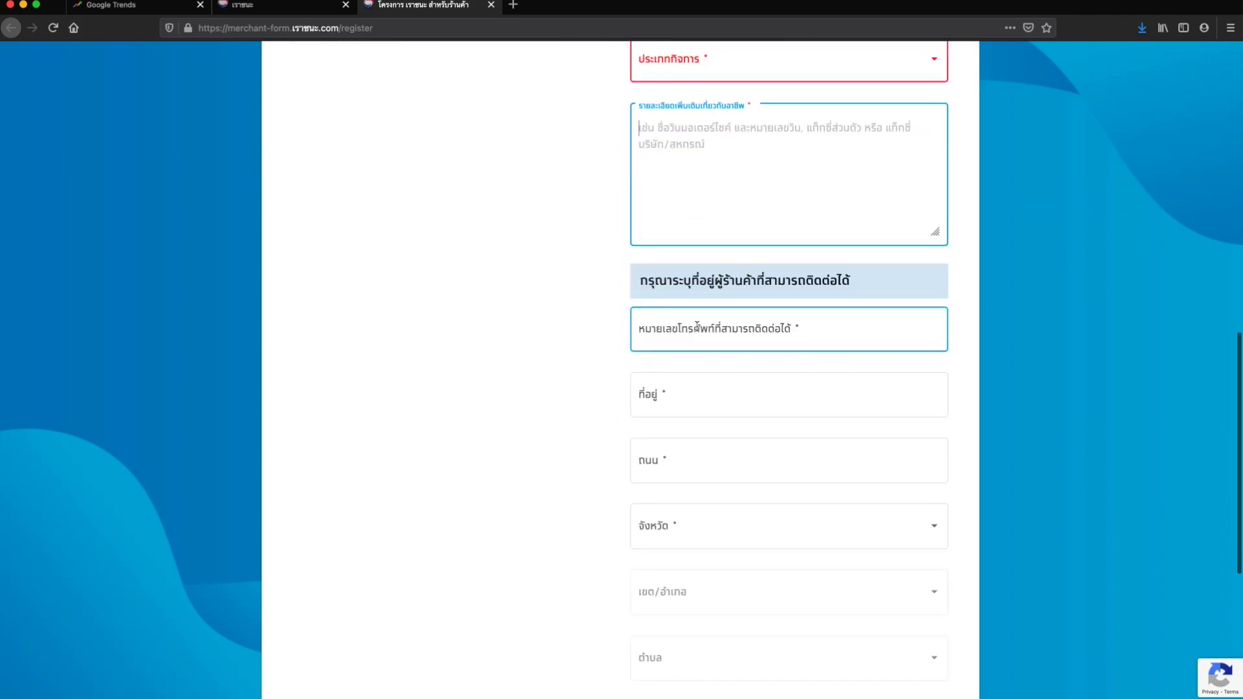
{"action": "scroll", "coordinate": [799, 328], "scroll_direction": "down", "scroll_amount": 1}
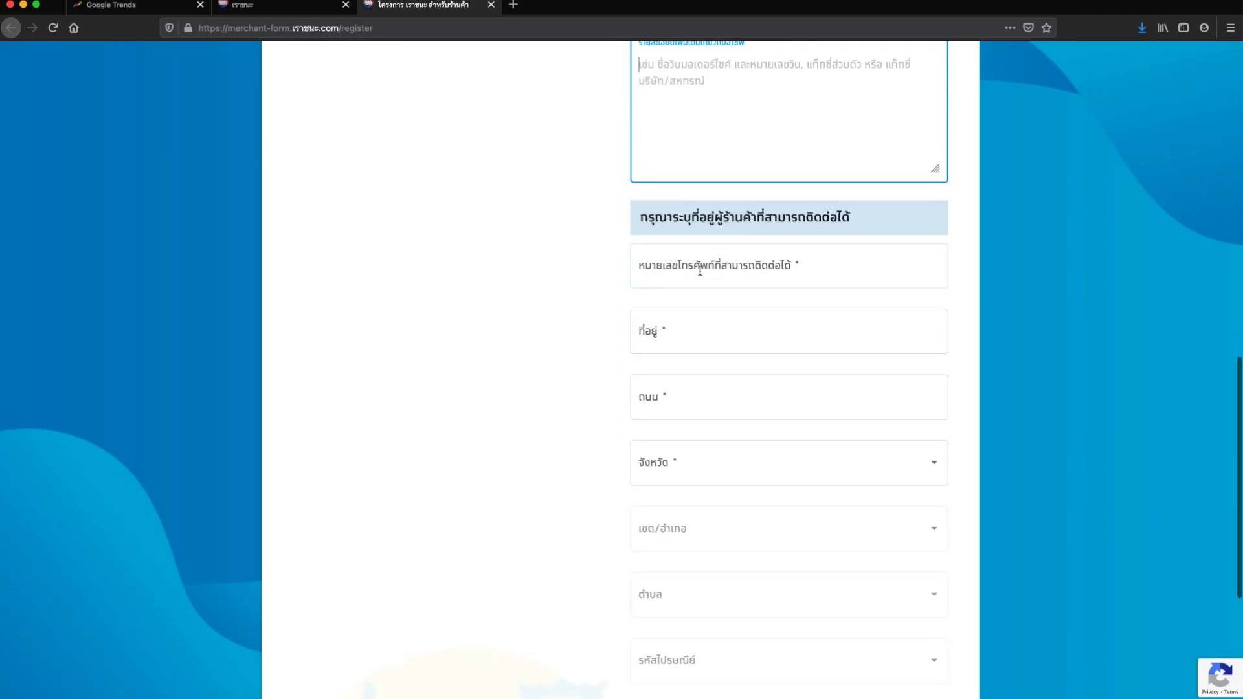
{"action": "scroll", "coordinate": [699, 272], "scroll_direction": "down", "scroll_amount": 1}
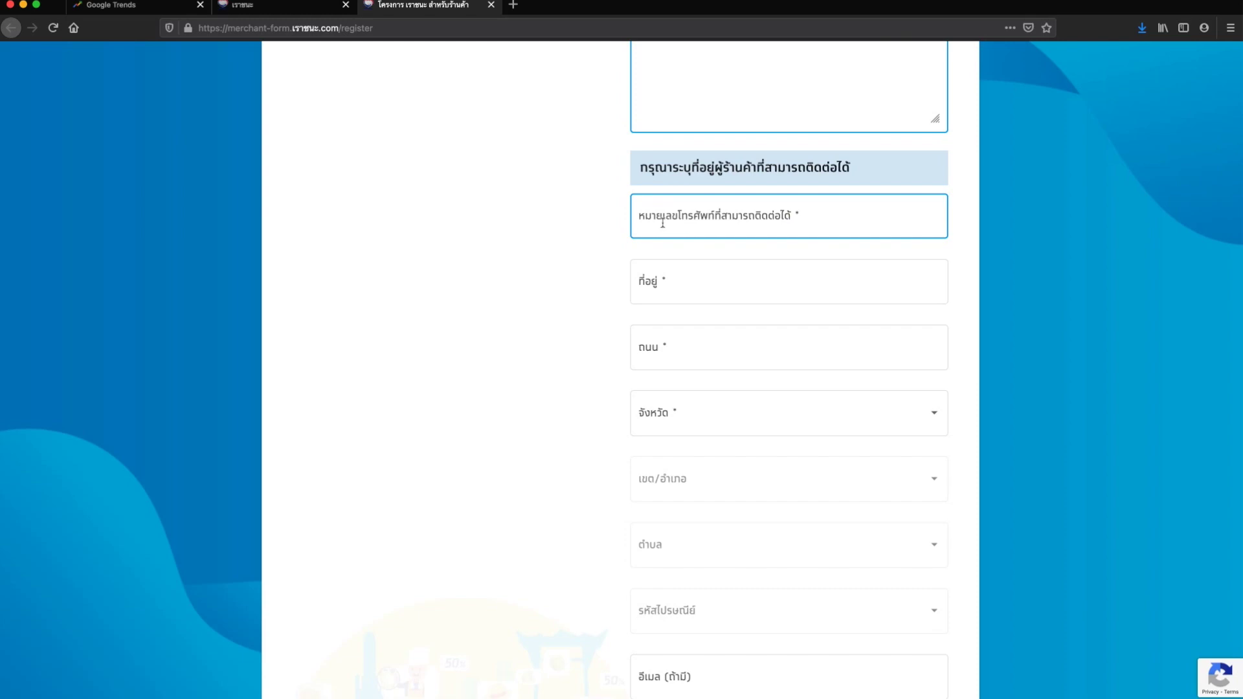
{"action": "scroll", "coordinate": [688, 302], "scroll_direction": "down", "scroll_amount": 3}
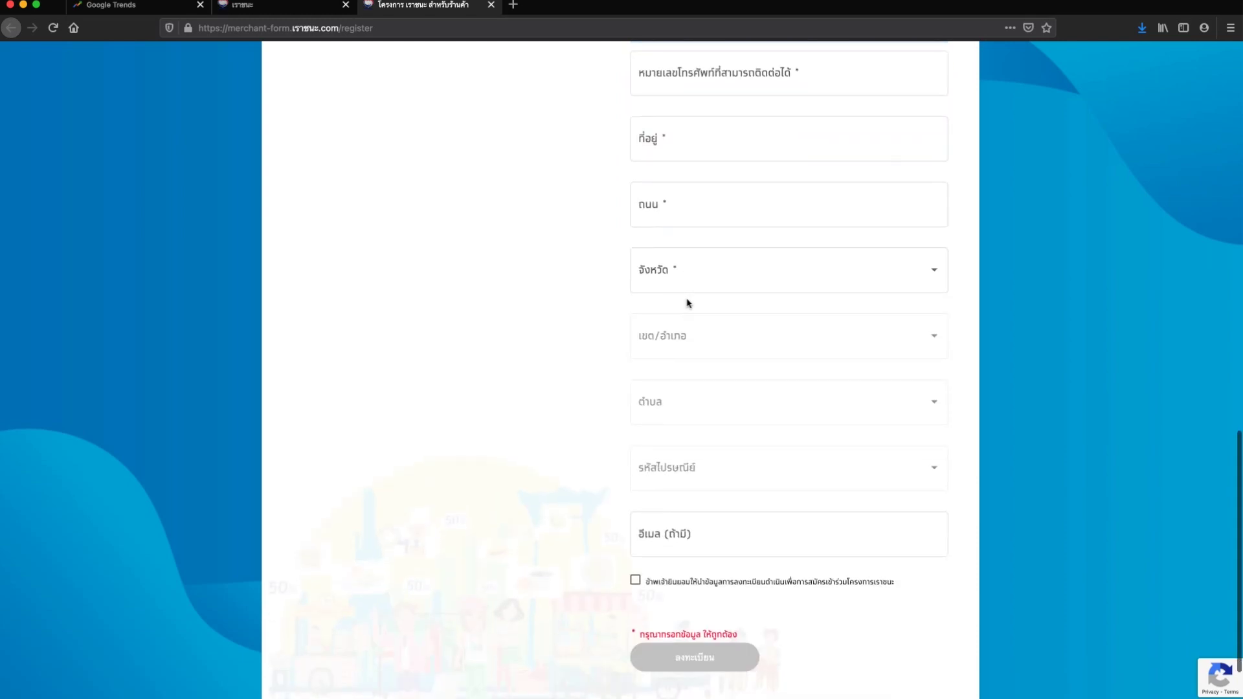
{"action": "scroll", "coordinate": [688, 385], "scroll_direction": "down", "scroll_amount": 1}
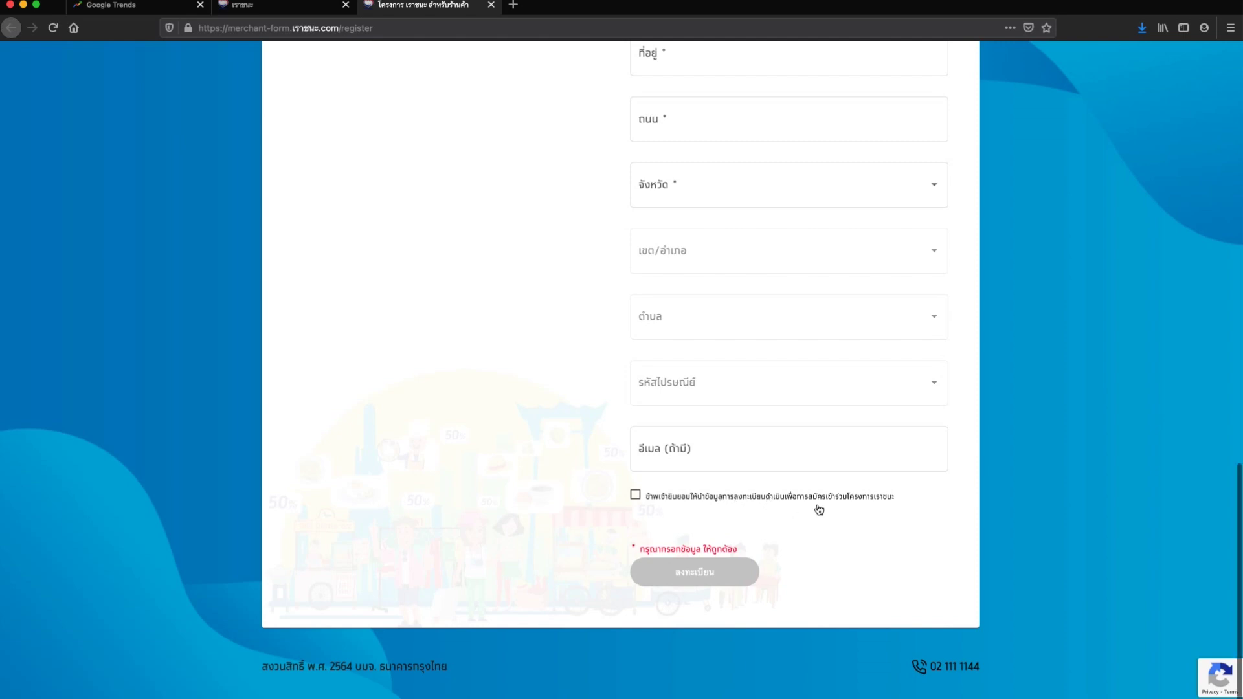
{"action": "left_click", "coordinate": [635, 496]}
{"action": "left_click", "coordinate": [635, 495]}
Step: Look over the registration form again from its beginning and switch to the open เราชนะ project information page
{"action": "scroll", "coordinate": [573, 505], "scroll_direction": "up", "scroll_amount": 15}
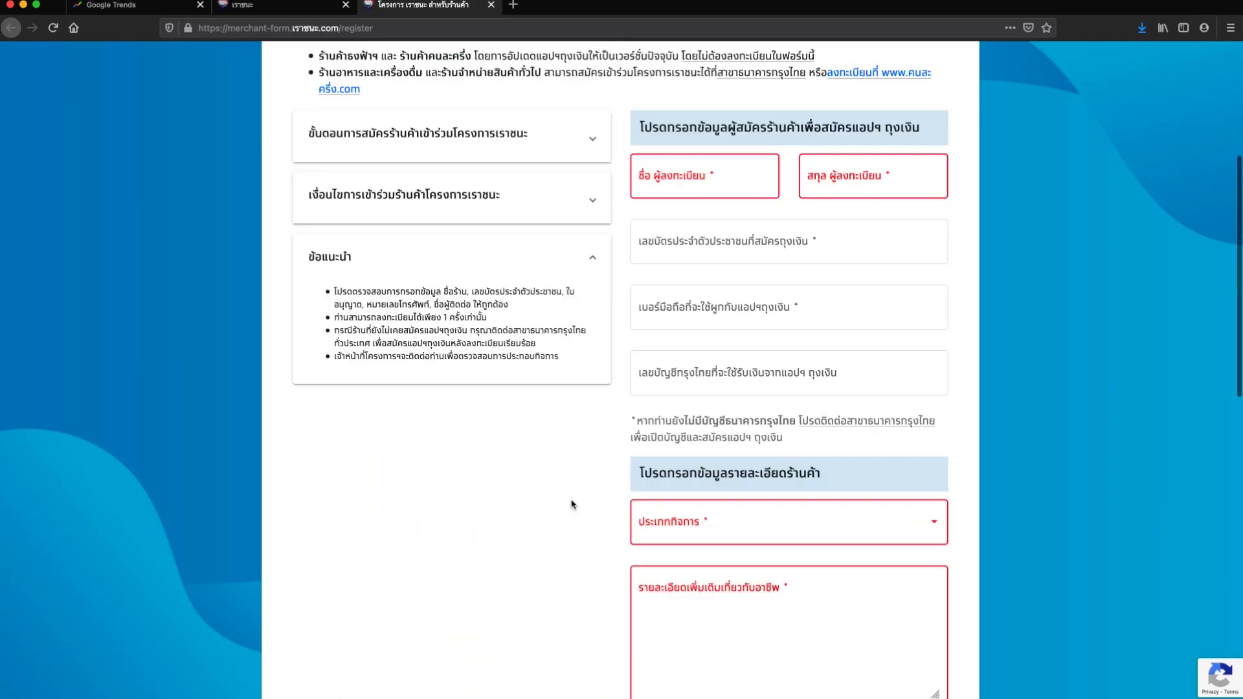
{"action": "scroll", "coordinate": [574, 515], "scroll_direction": "down", "scroll_amount": 5}
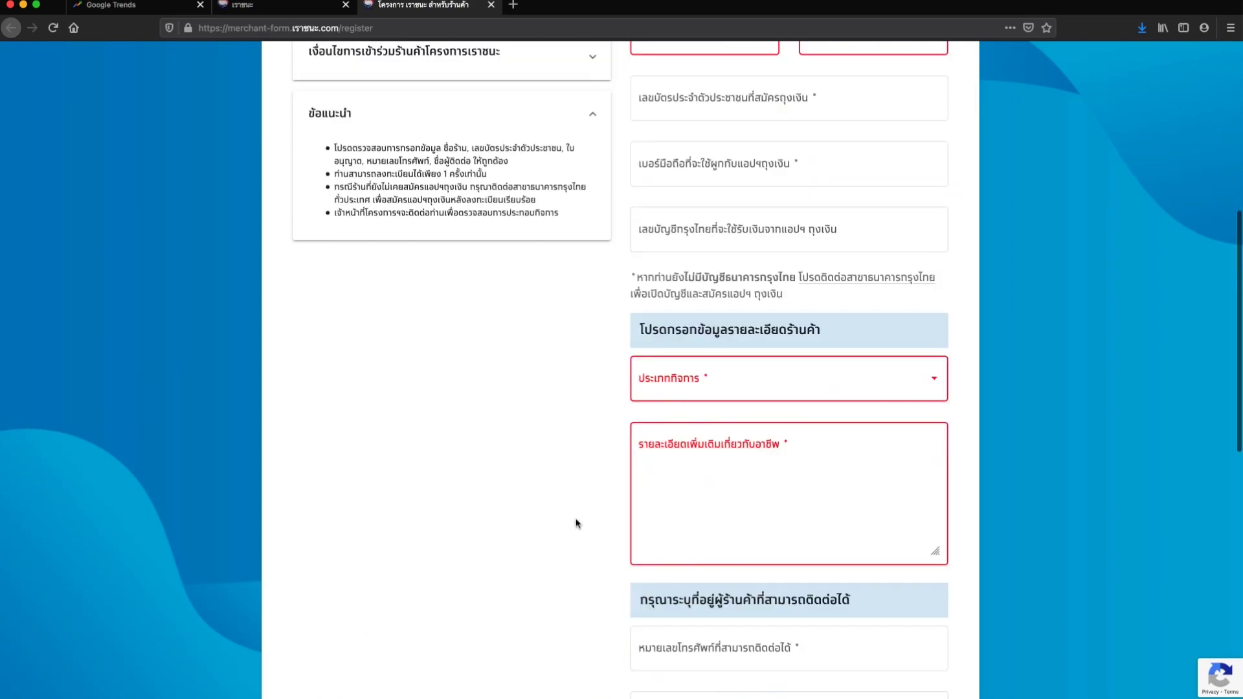
{"action": "scroll", "coordinate": [577, 523], "scroll_direction": "up", "scroll_amount": 5}
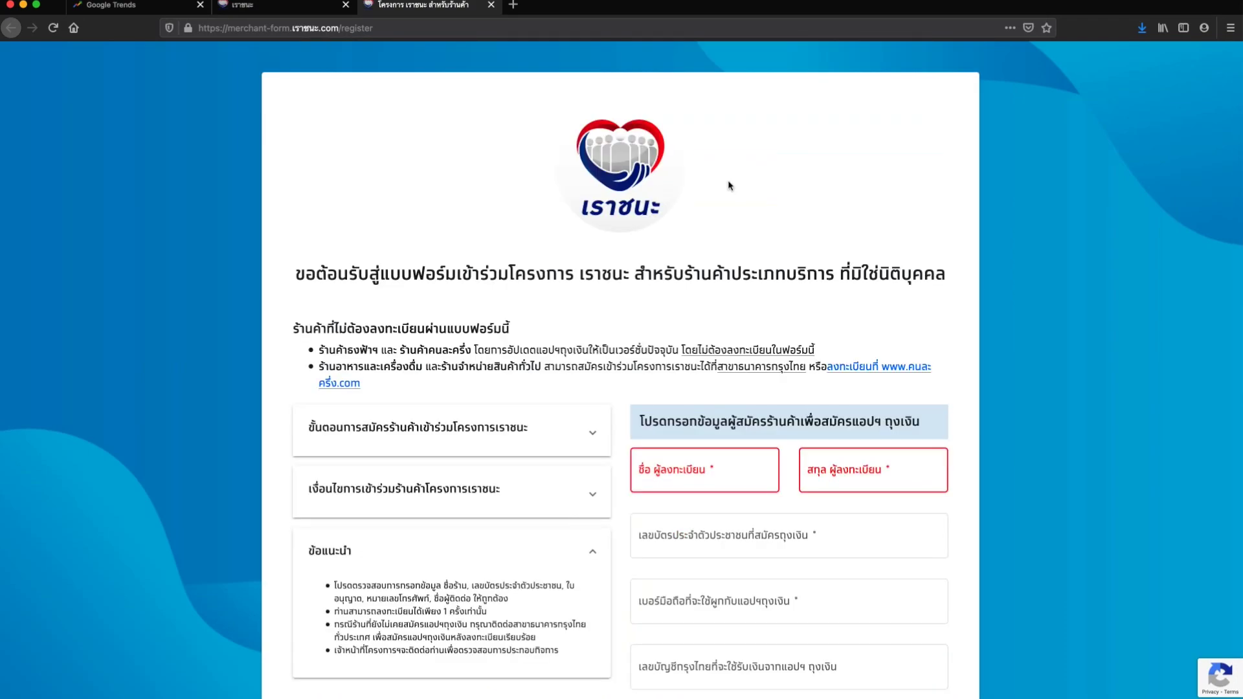
{"action": "key", "text": "ctrl+shift+Tab"}
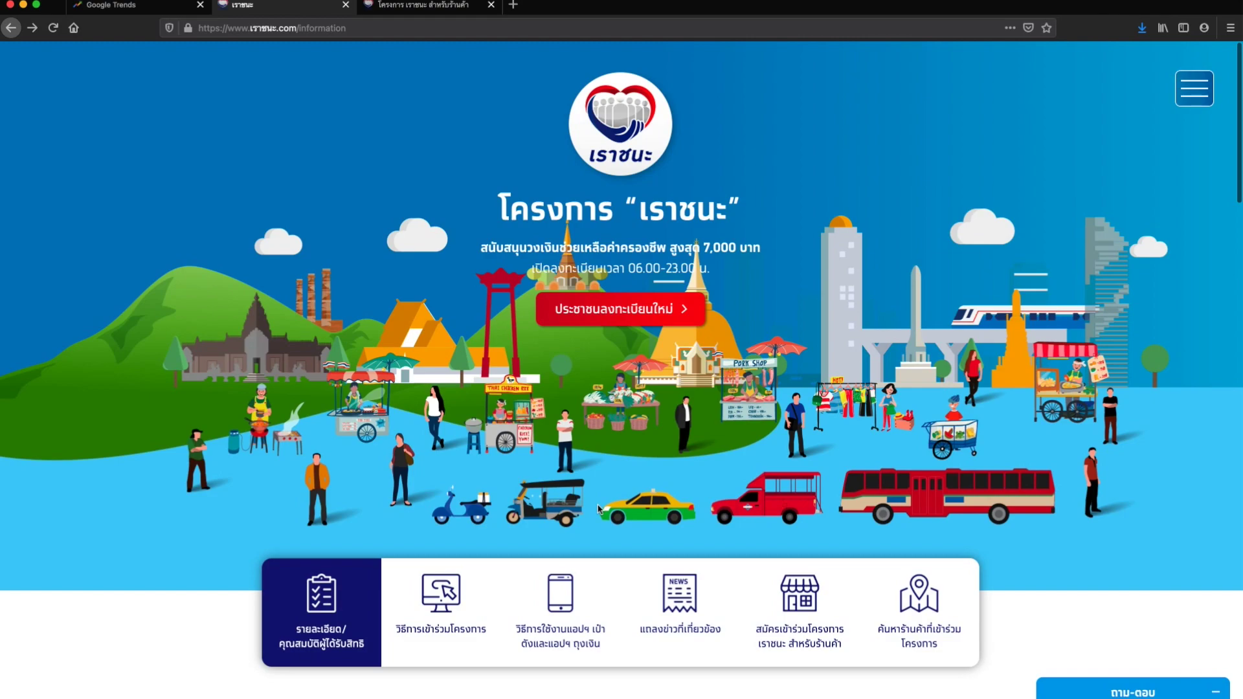